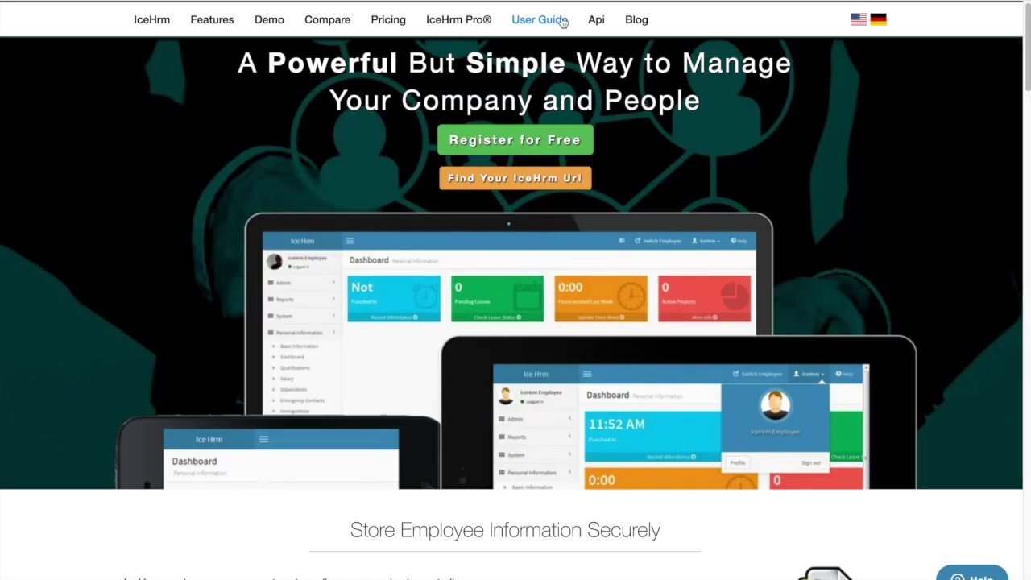
Step: Open the IceHrm User Guide from the website's top navigation bar
left_click(551, 21)
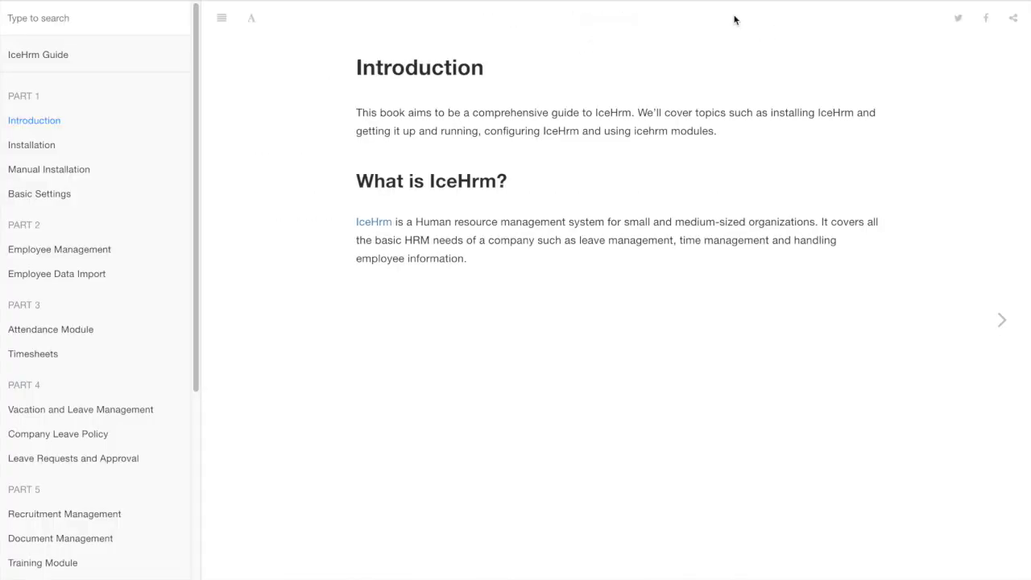
Step: Download the Sri Lanka Payroll Setup file from the guide's Import - Export Payrolls page
scroll(129, 326, "down", 5)
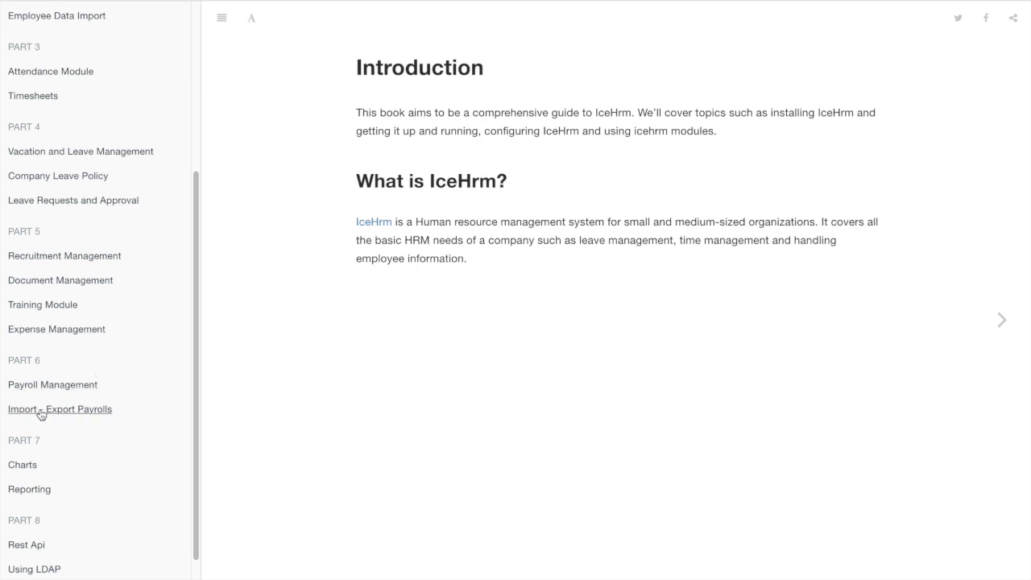
left_click(73, 412)
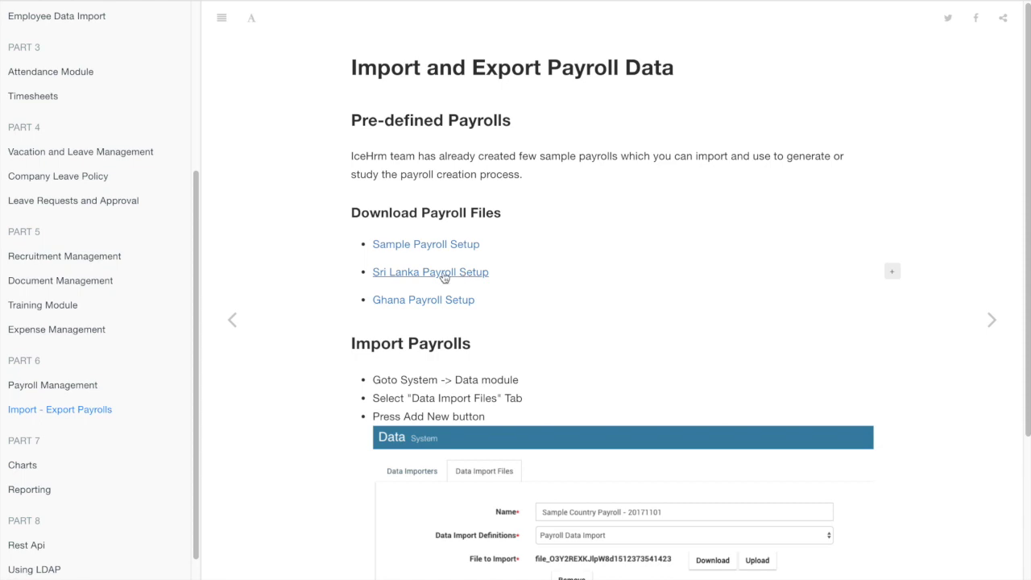
scroll(586, 256, "down", 2)
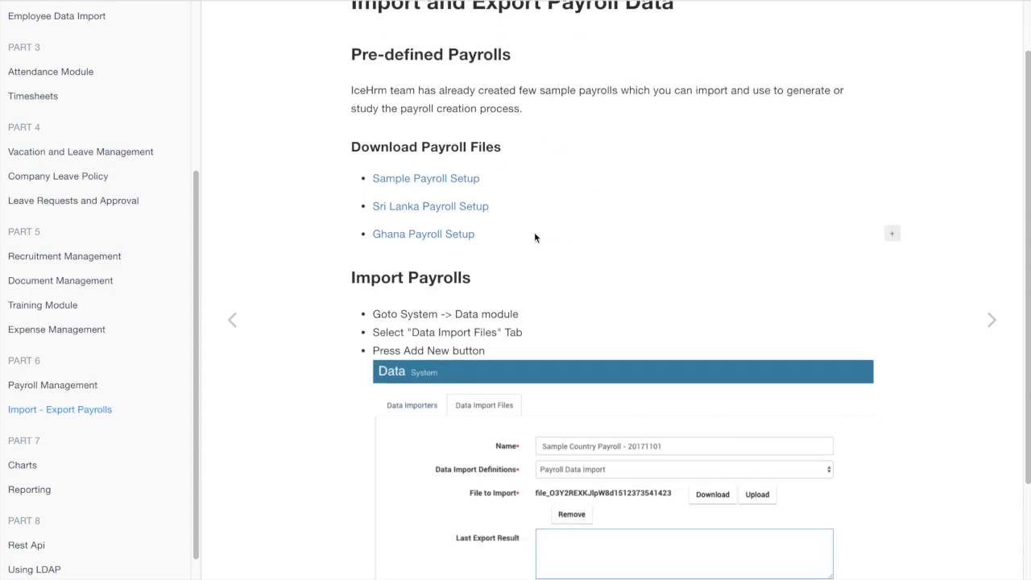
left_click(411, 211)
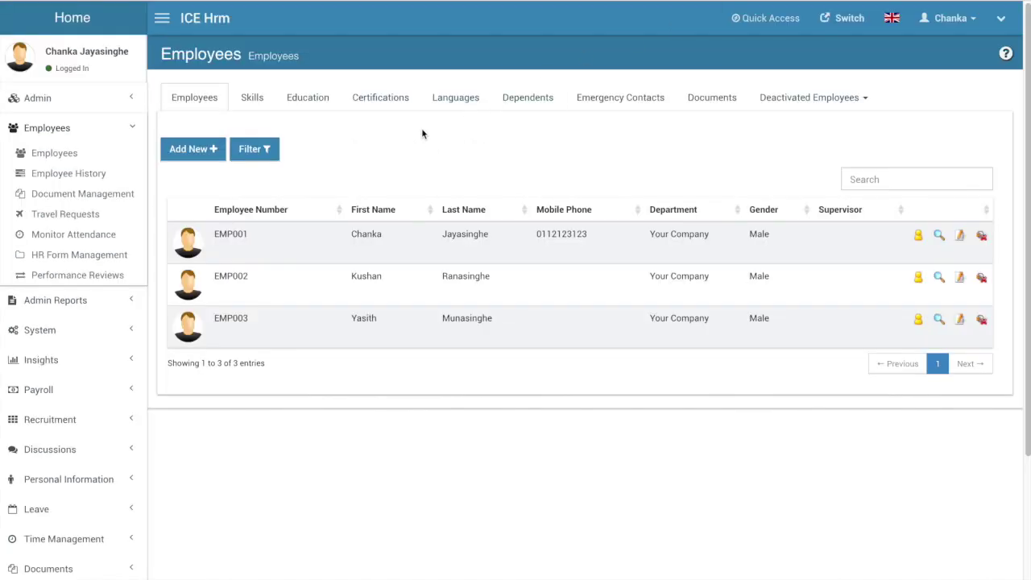
Step: Go to System > Data and show the Data Import Files list
left_click(59, 127)
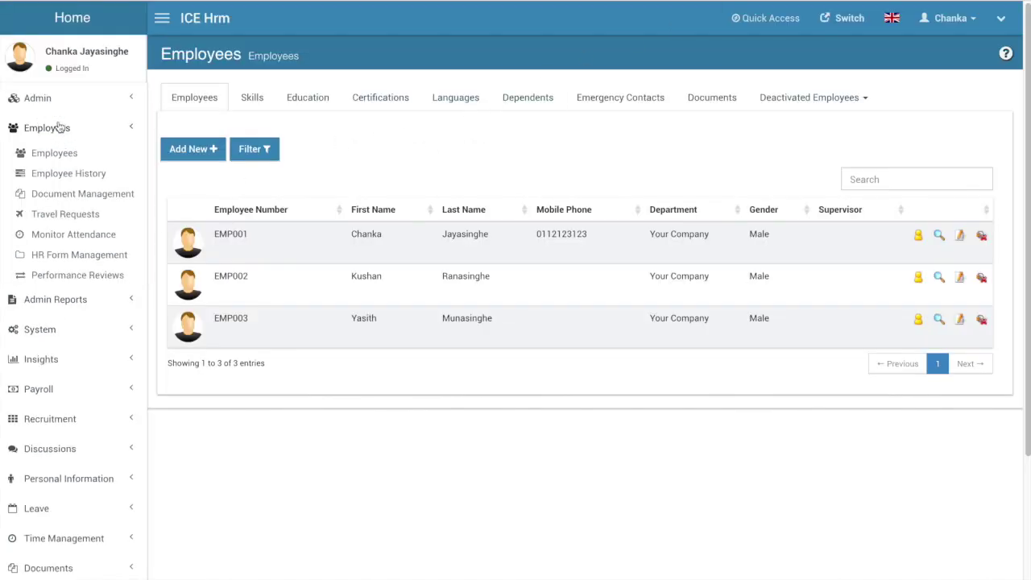
left_click(50, 190)
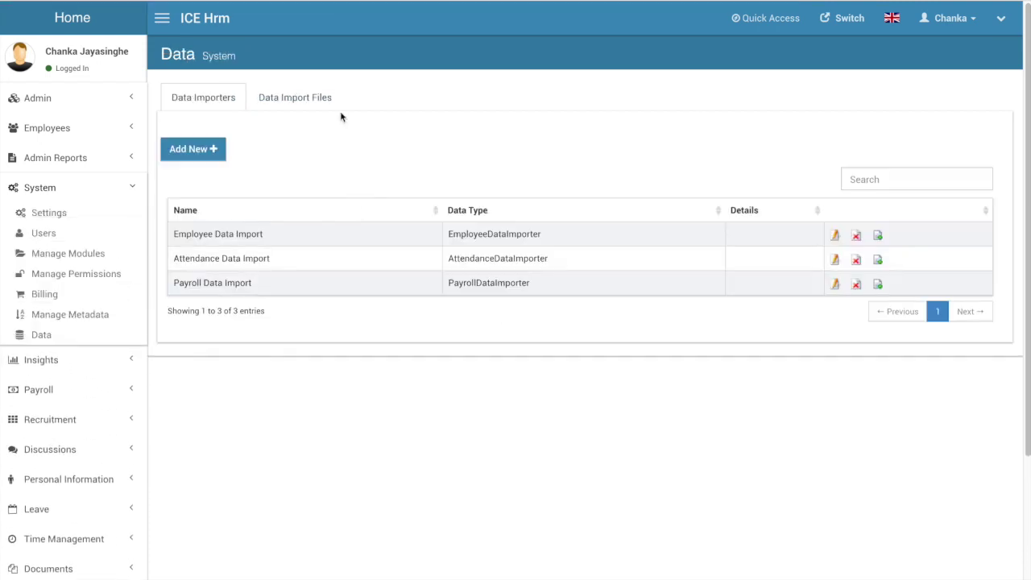
left_click(303, 94)
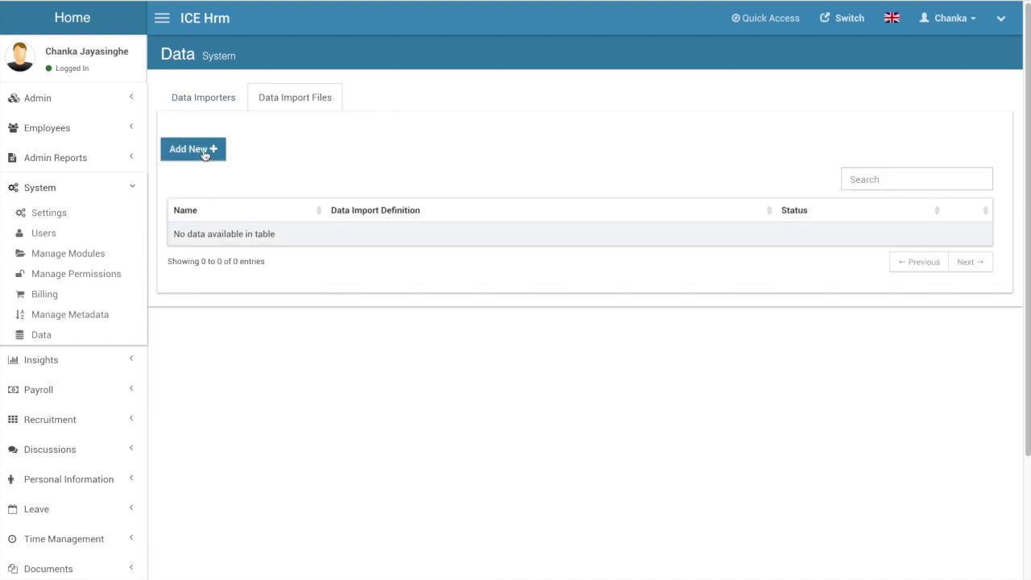
Step: Add a new import named 'SL Payroll' using Payroll Data Import, ready for file upload
left_click(206, 150)
left_click(445, 166)
type("SL P")
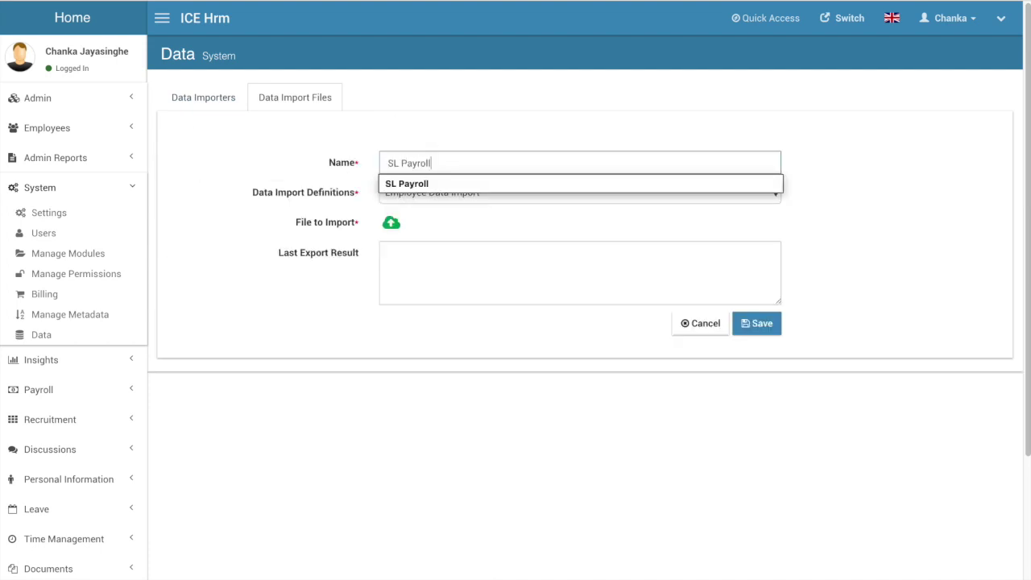
type("ayroll")
left_click(442, 183)
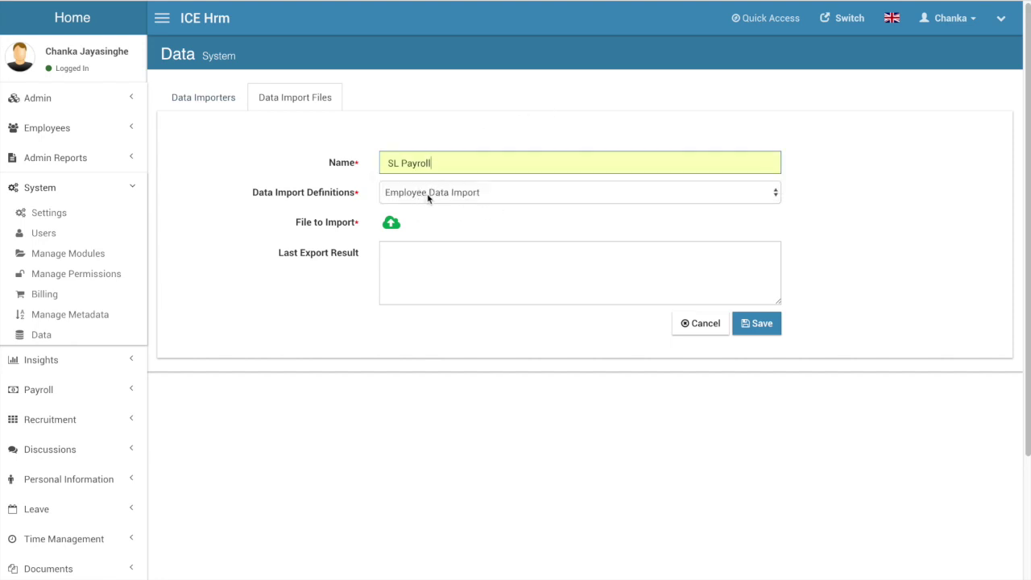
left_click(429, 196)
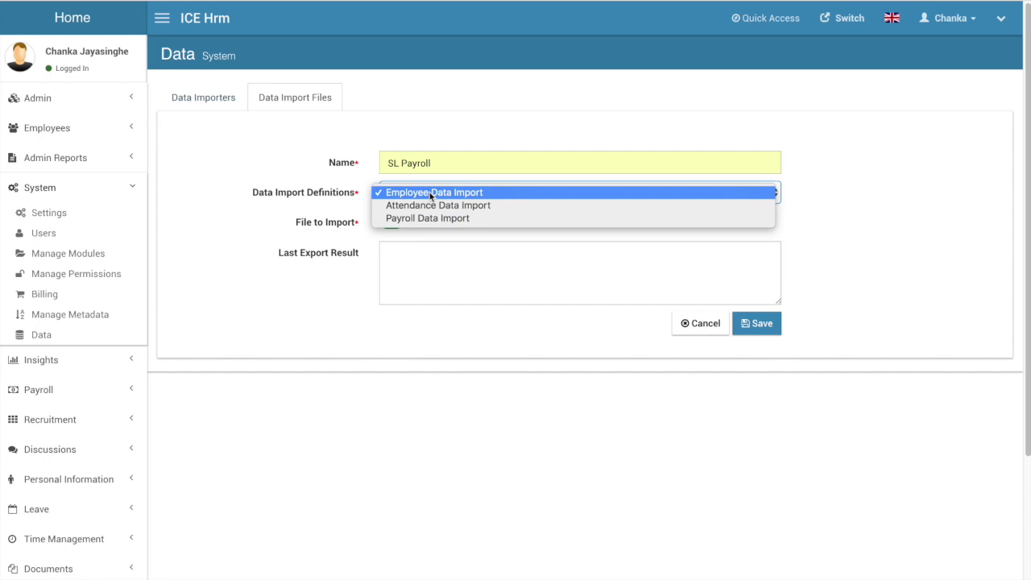
left_click(441, 218)
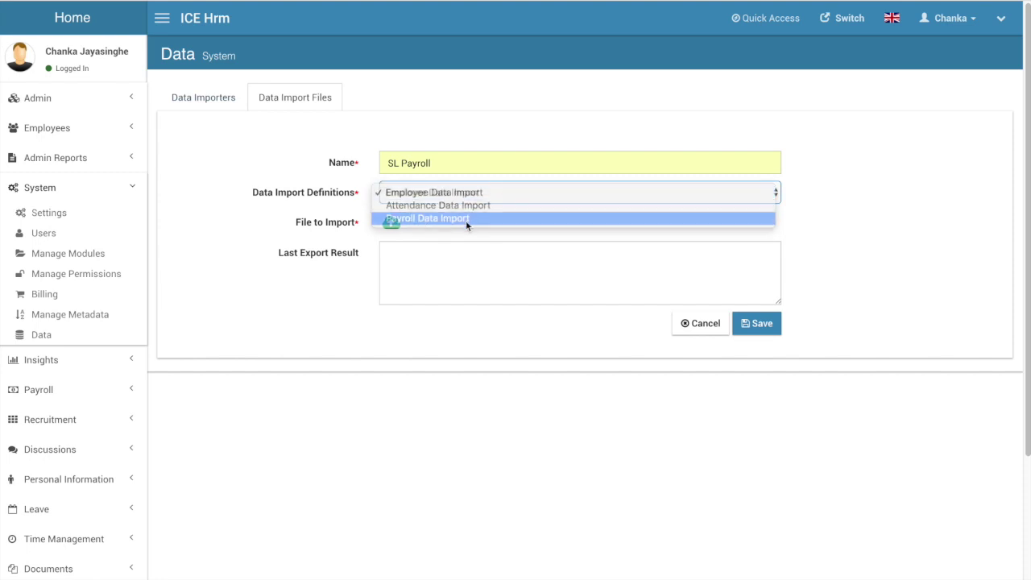
left_click(392, 224)
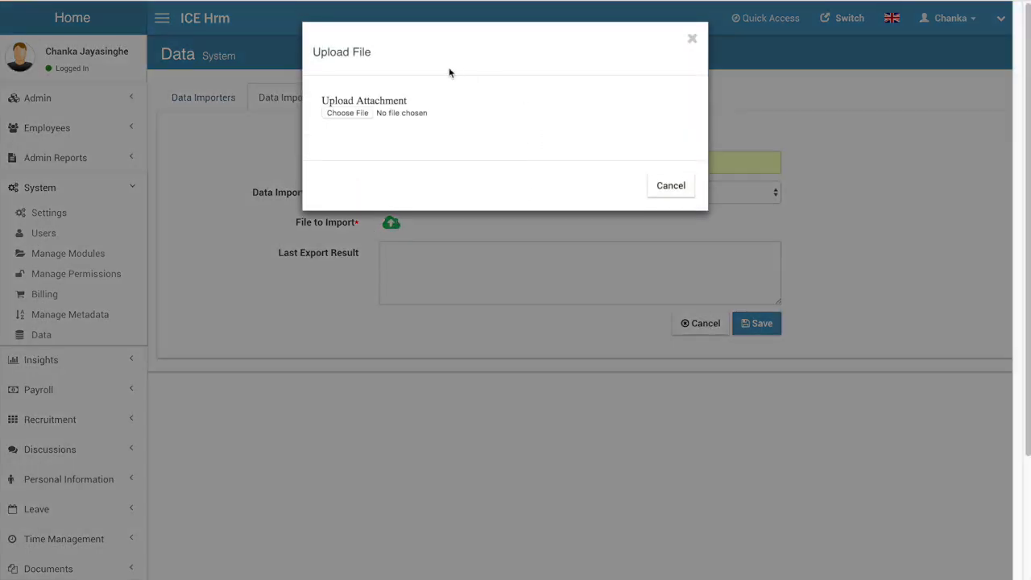
Step: Attach SriLanka-Payroll.txt from Downloads to the SL Payroll import and save it
left_click(364, 113)
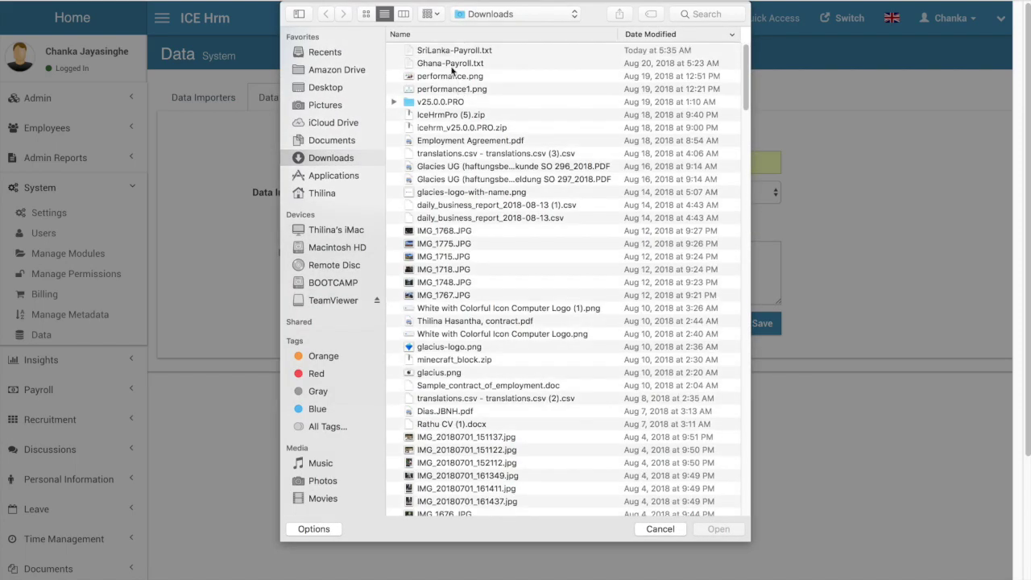
left_click(437, 51)
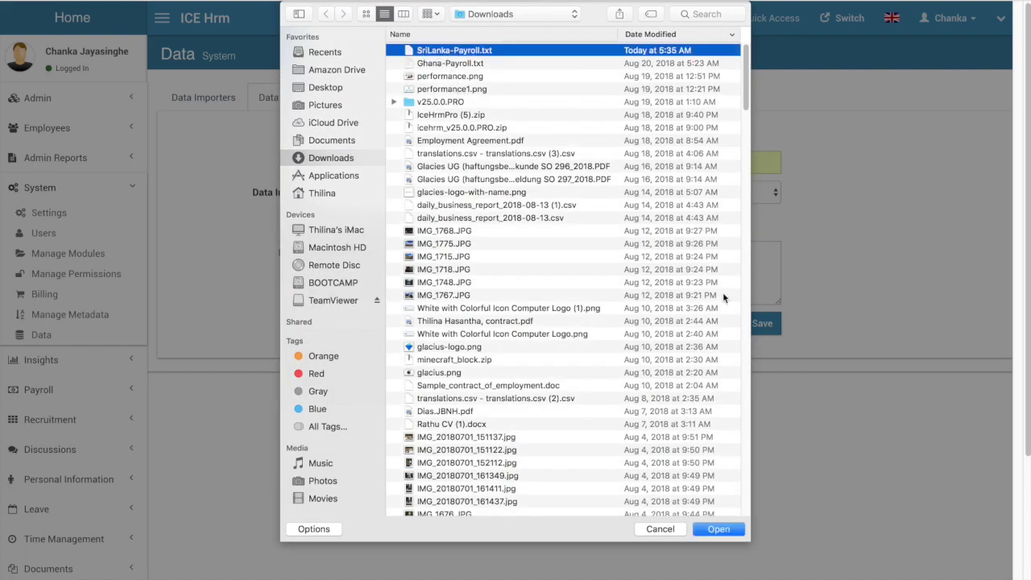
left_click(729, 532)
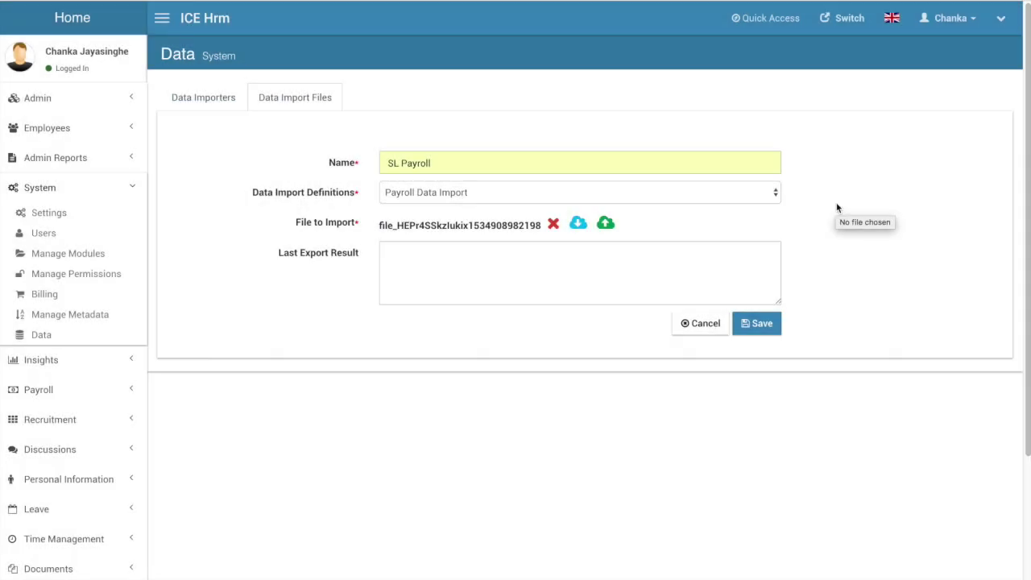
left_click(759, 323)
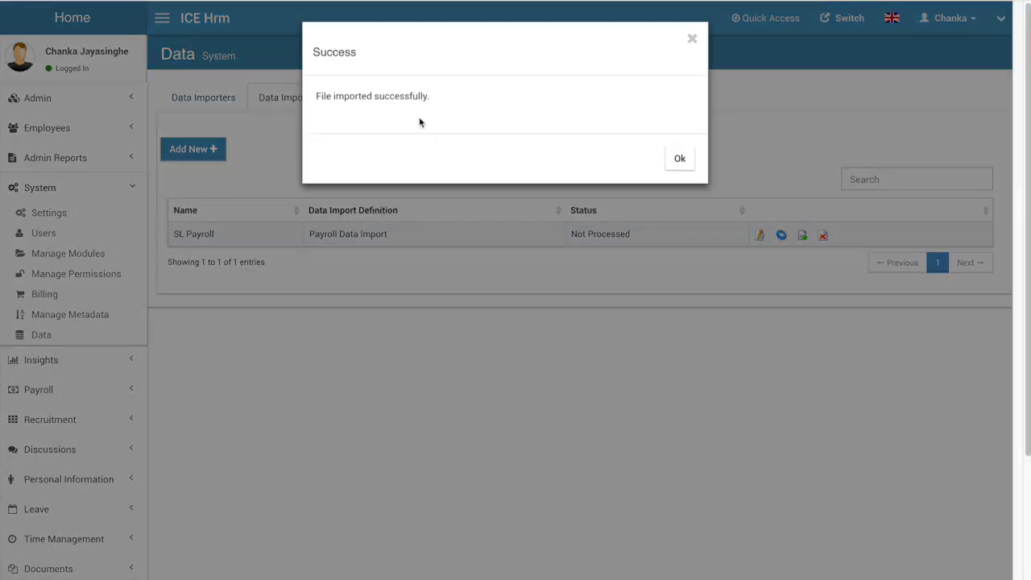
left_click(682, 158)
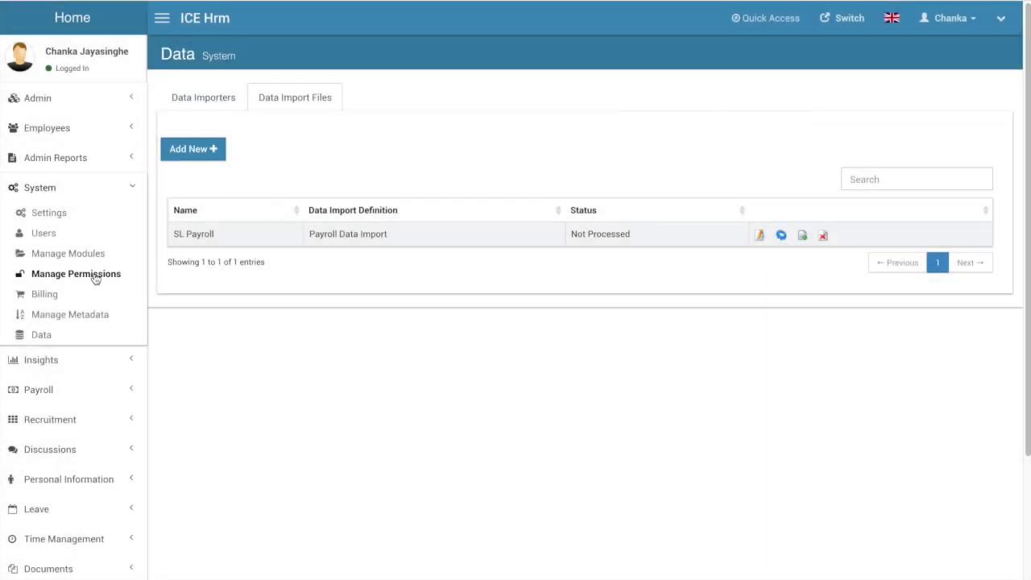
Step: Show Payroll > Payroll Reports to find the Draft March 2016 Sri Lanka Payroll Sample
left_click(49, 190)
left_click(50, 250)
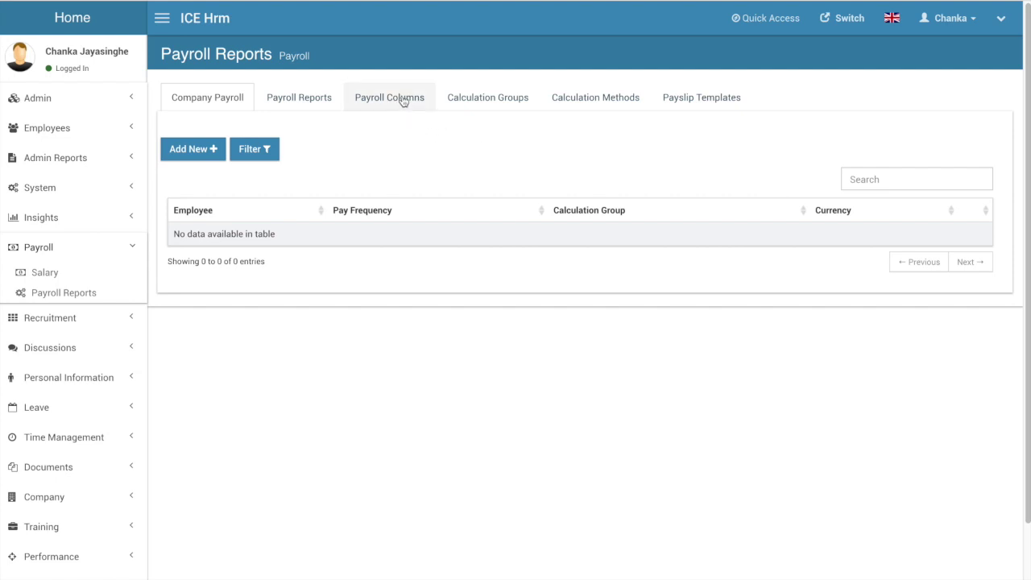
left_click(319, 100)
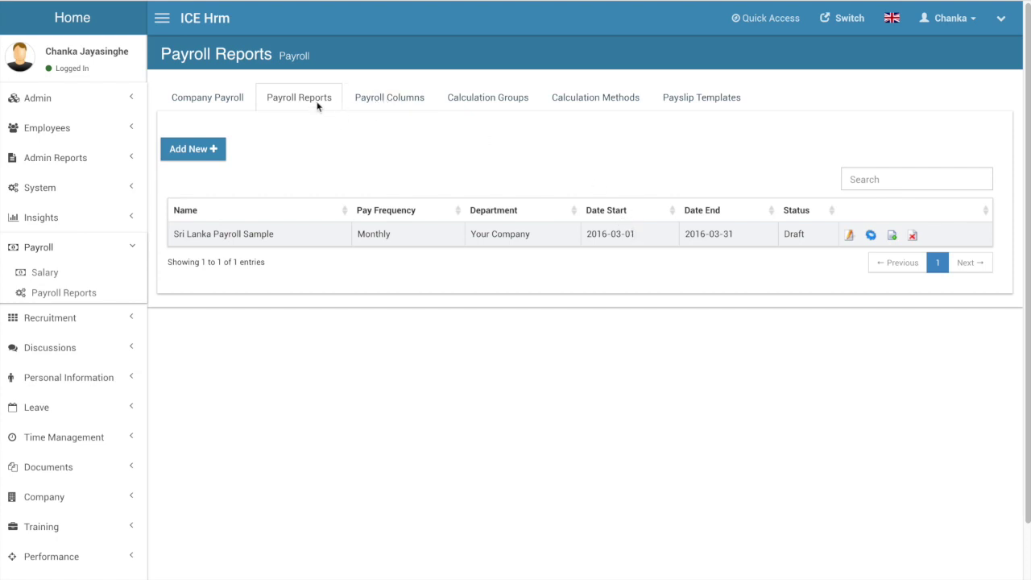
Step: Browse the Payroll Columns, Calculation Groups and Calculation Methods tabs for the Sri Lanka setup
left_click(395, 101)
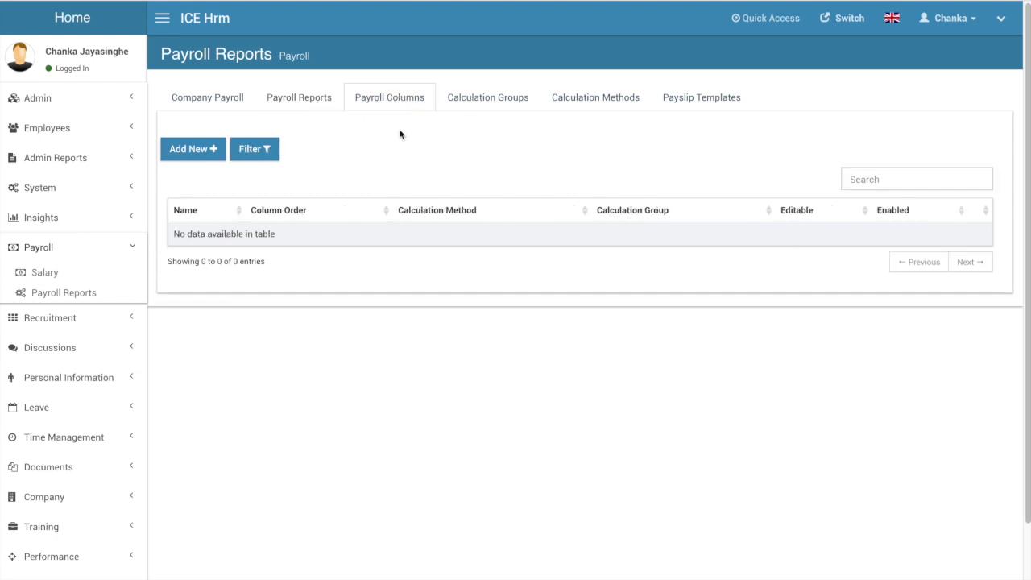
scroll(314, 375, "down", 2)
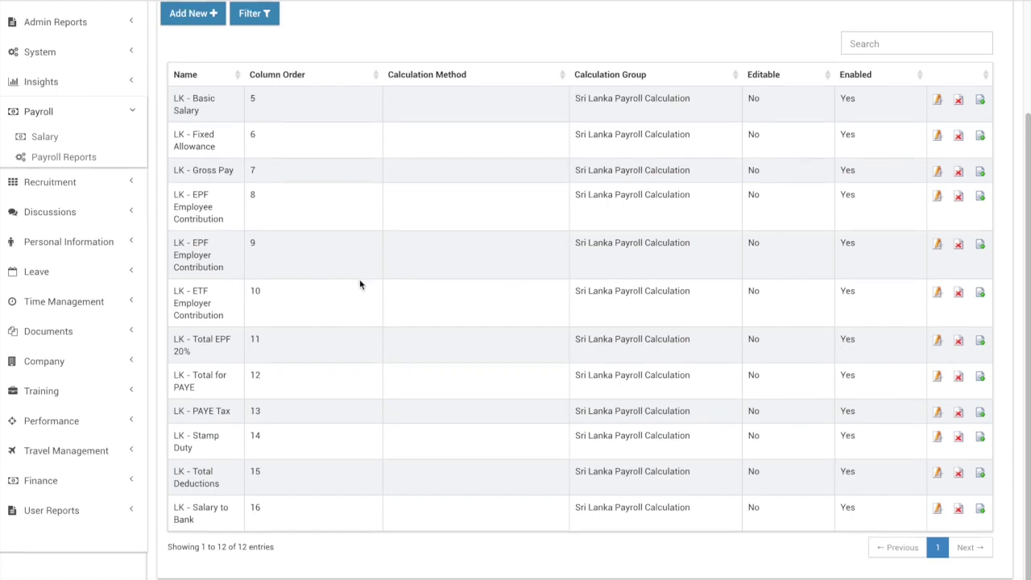
scroll(361, 281, "up", 2)
left_click(509, 100)
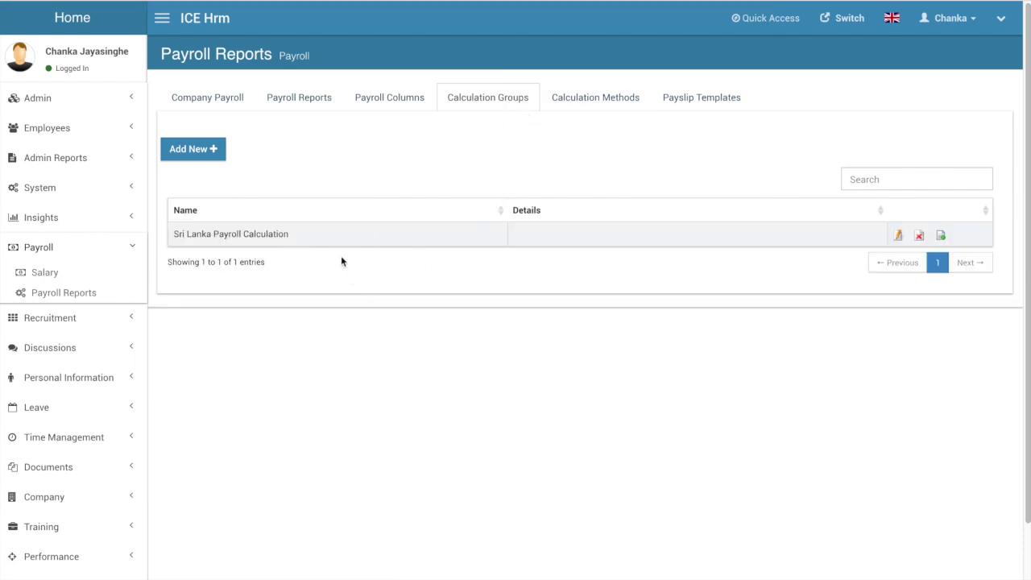
left_click(595, 96)
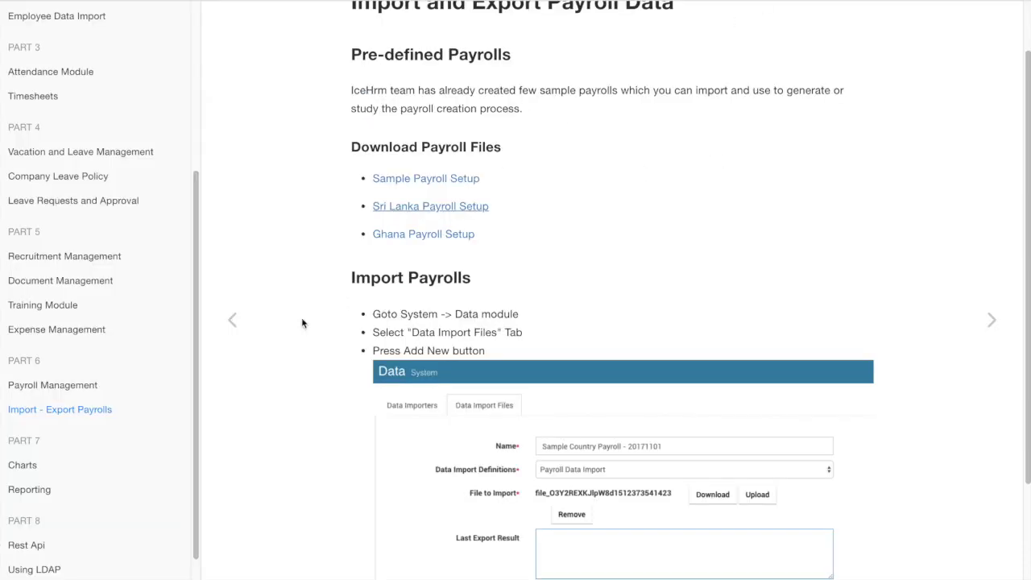
Step: Read the guide's Payroll Management section on Defining Salary for Your Employees
left_click(80, 385)
scroll(431, 347, "down", 20)
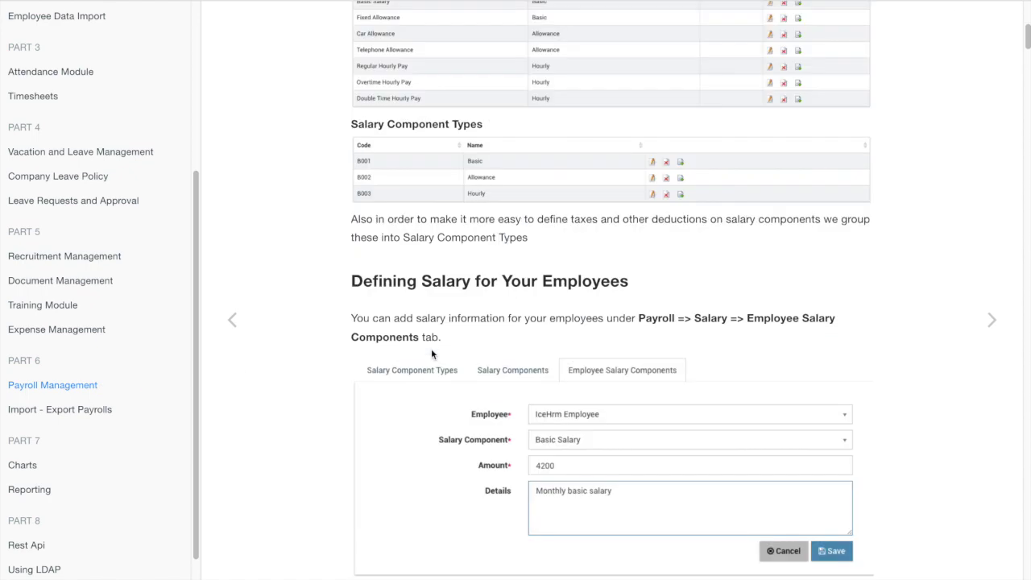
scroll(431, 347, "down", 8)
scroll(430, 347, "up", 20)
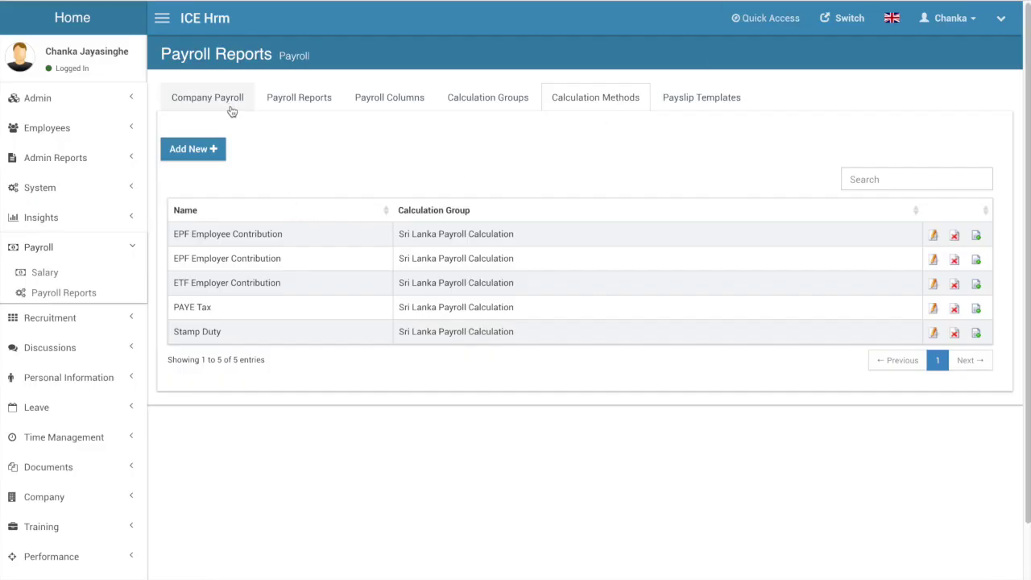
Step: Go to Payroll > Salary and show the Salary Components tab
left_click(58, 129)
left_click(58, 158)
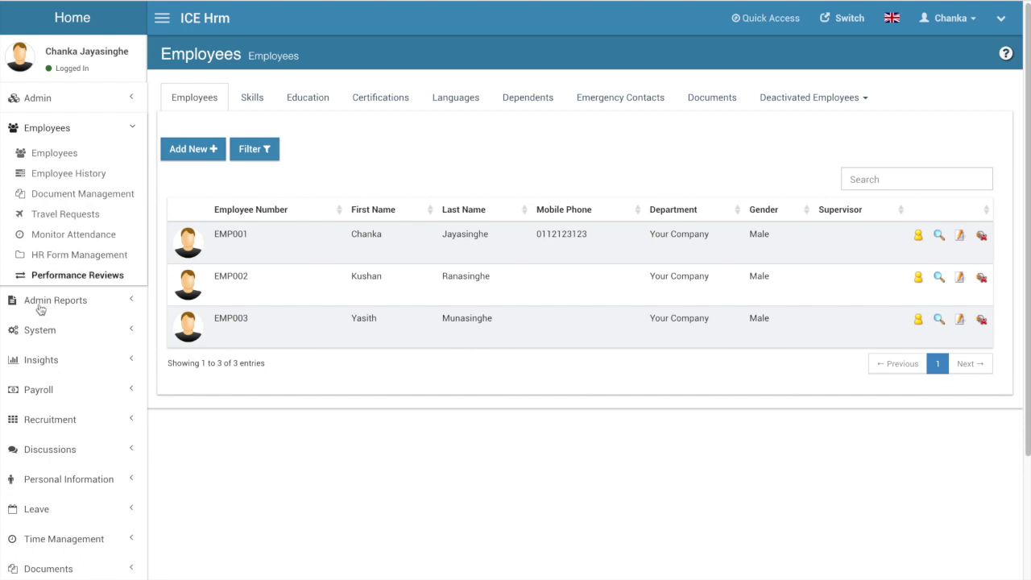
left_click(48, 392)
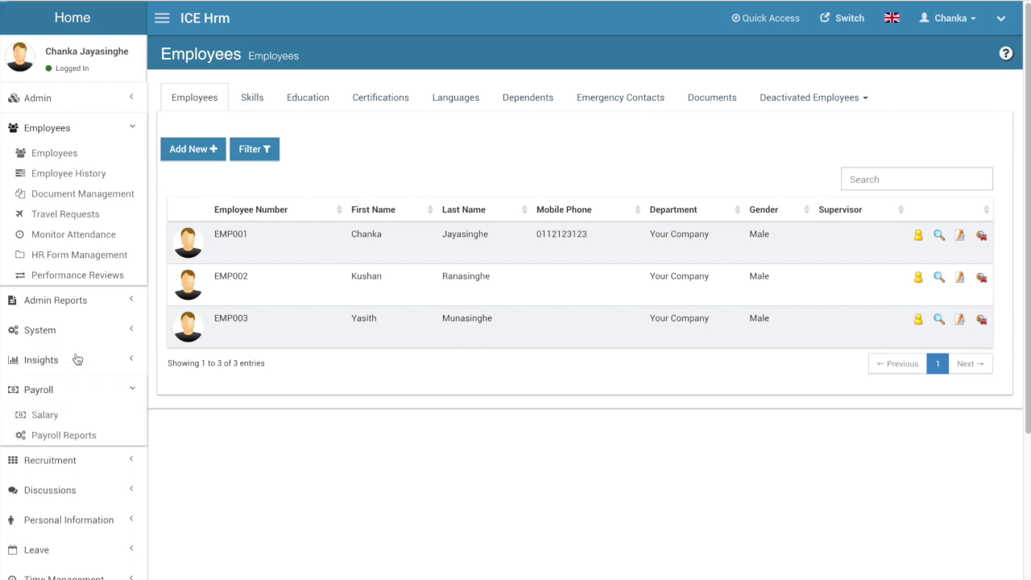
left_click(59, 130)
left_click(49, 272)
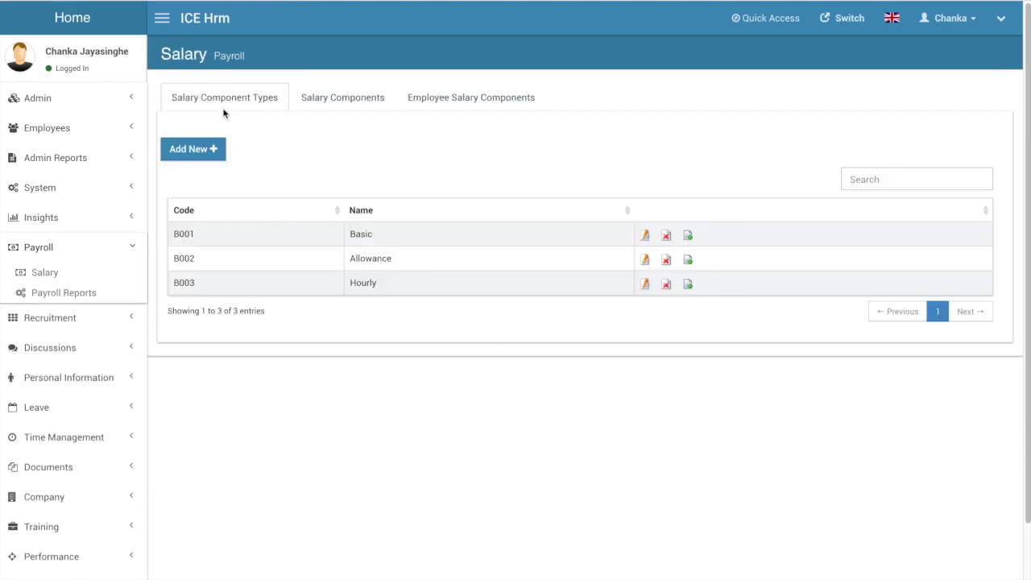
left_click(322, 107)
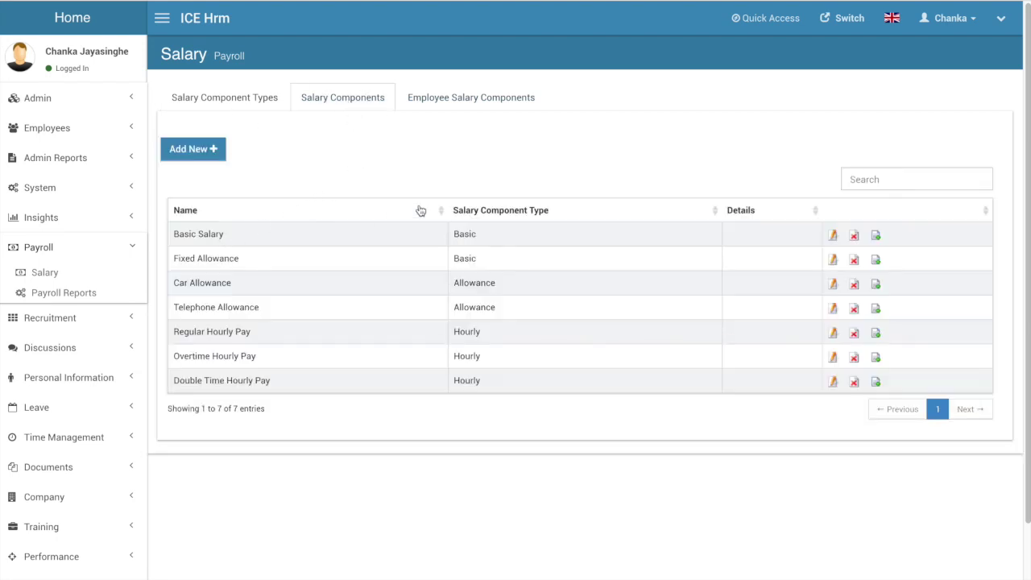
Step: Add a 210000 Basic Salary component for the first employee
left_click(477, 102)
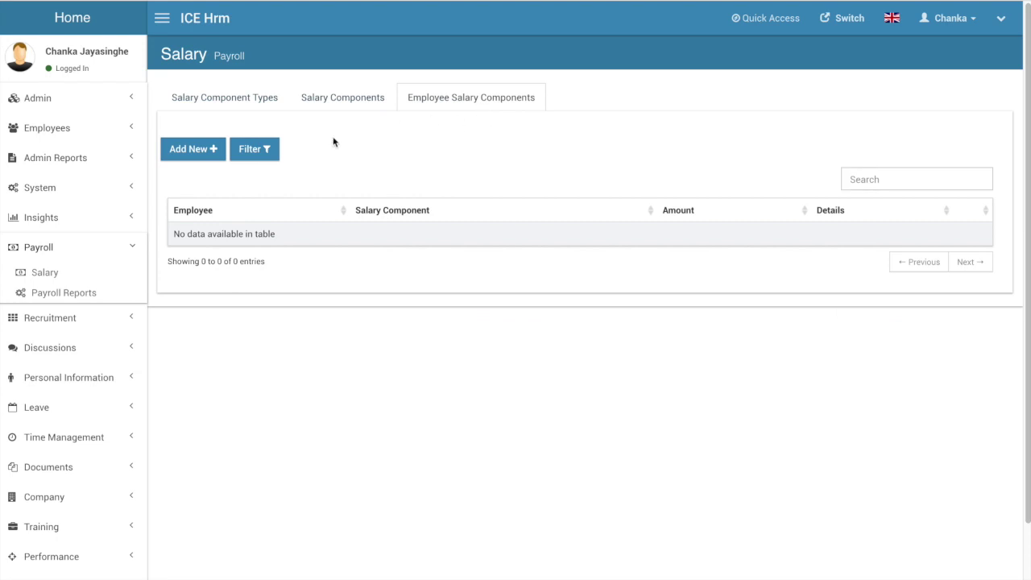
left_click(193, 150)
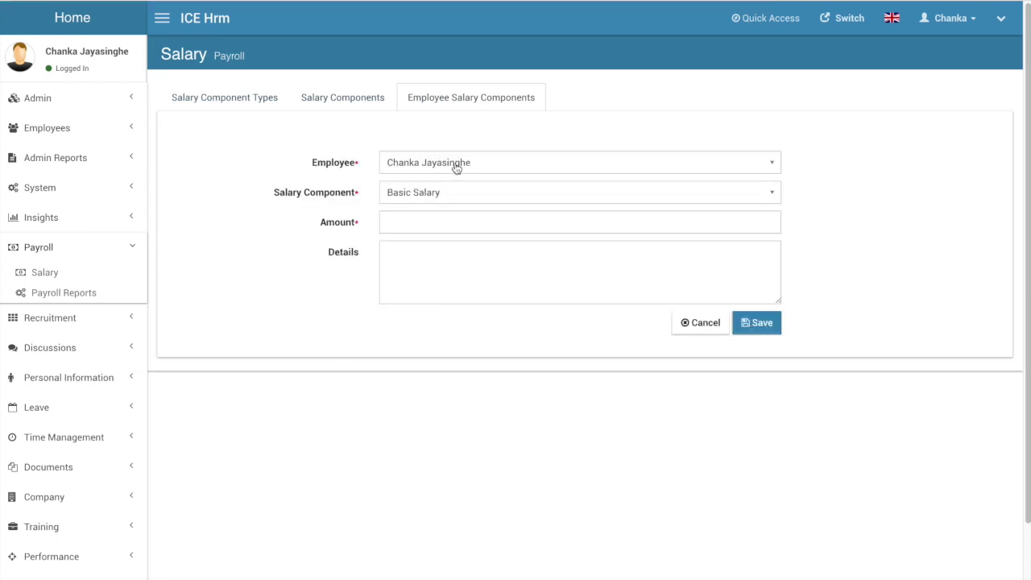
left_click(415, 223)
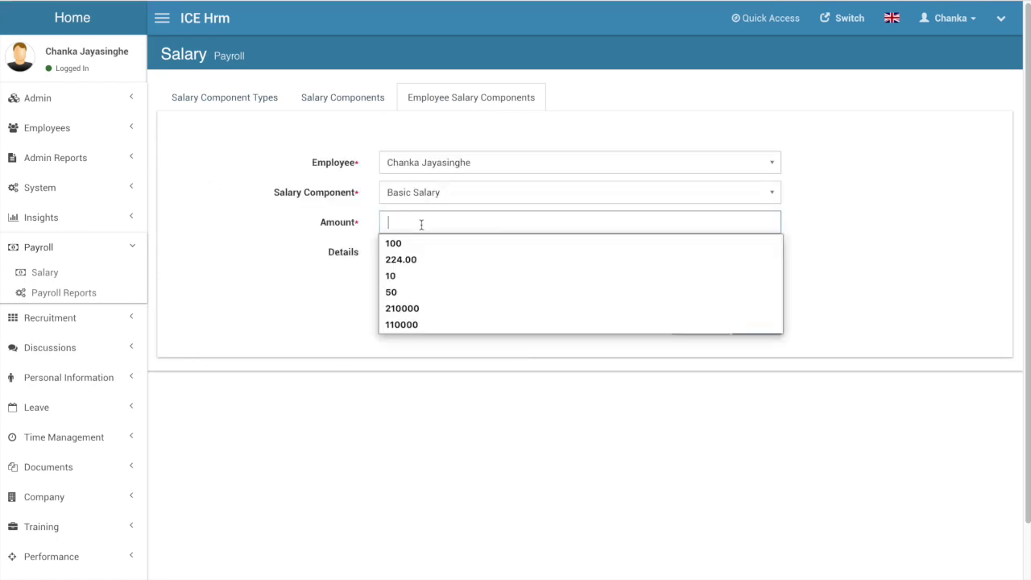
left_click(419, 308)
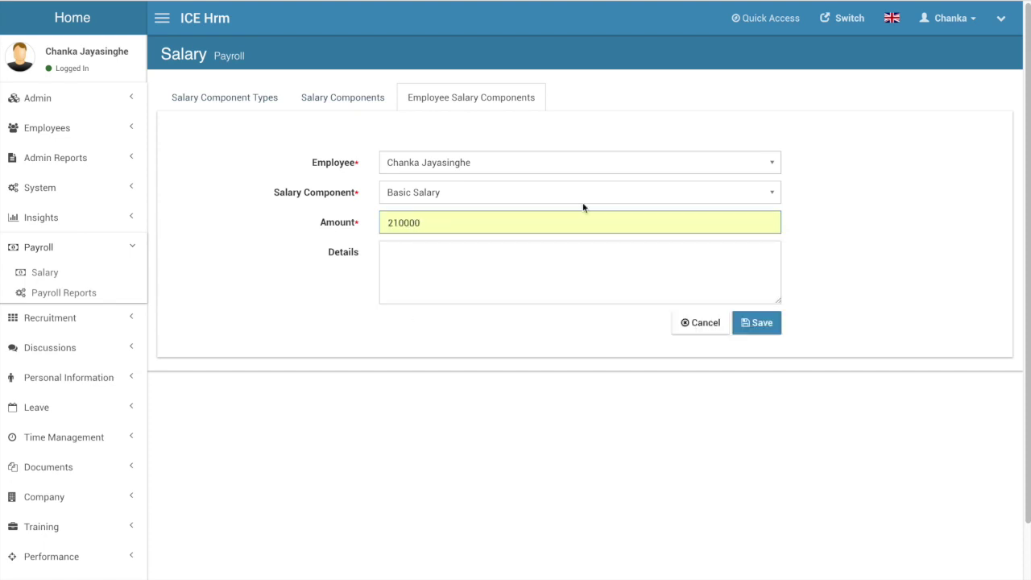
left_click(765, 328)
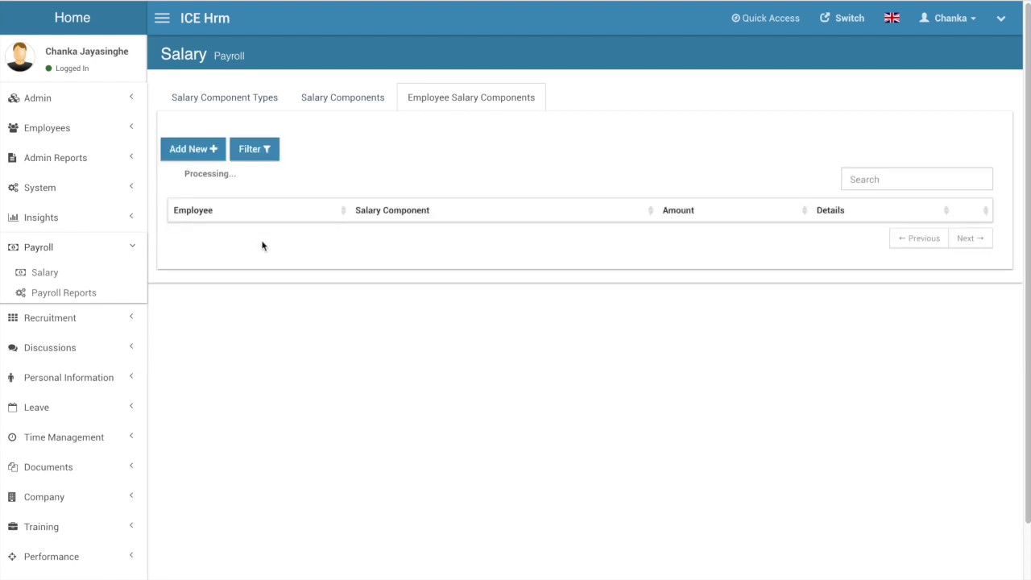
Step: Add a 110000 Basic Salary component for the second employee
left_click(204, 164)
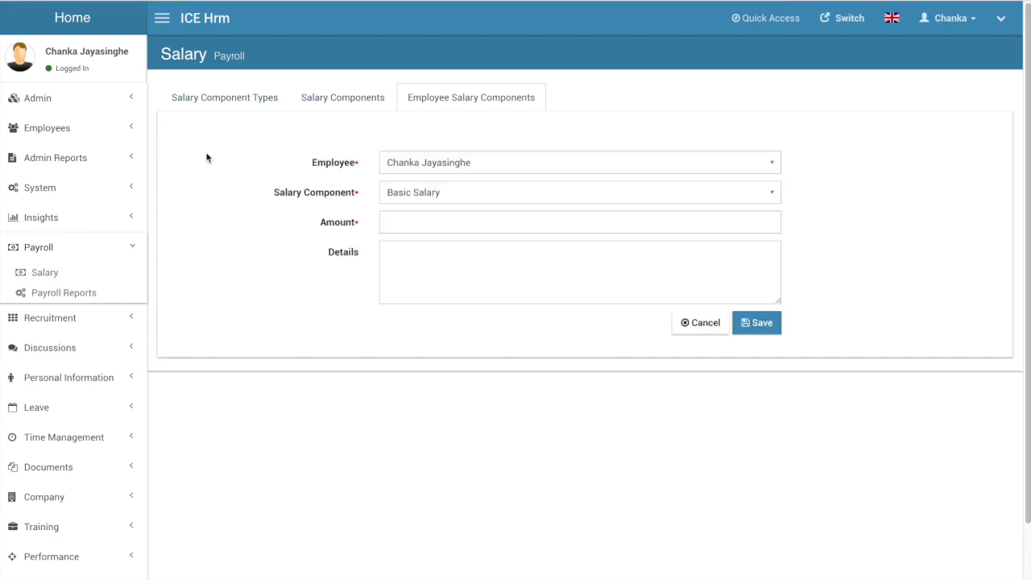
left_click(426, 166)
left_click(420, 233)
left_click(418, 193)
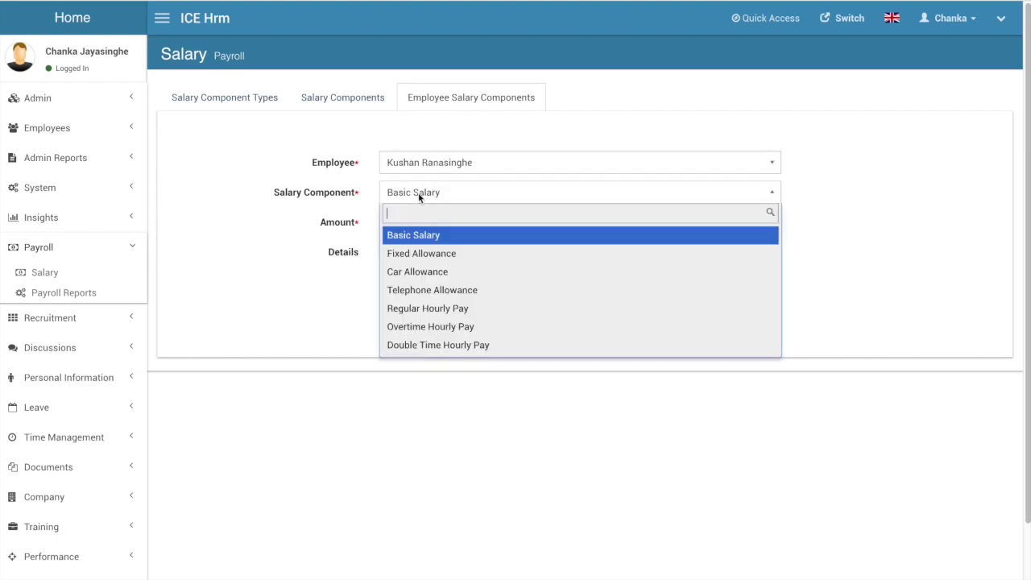
left_click(421, 197)
left_click(398, 223)
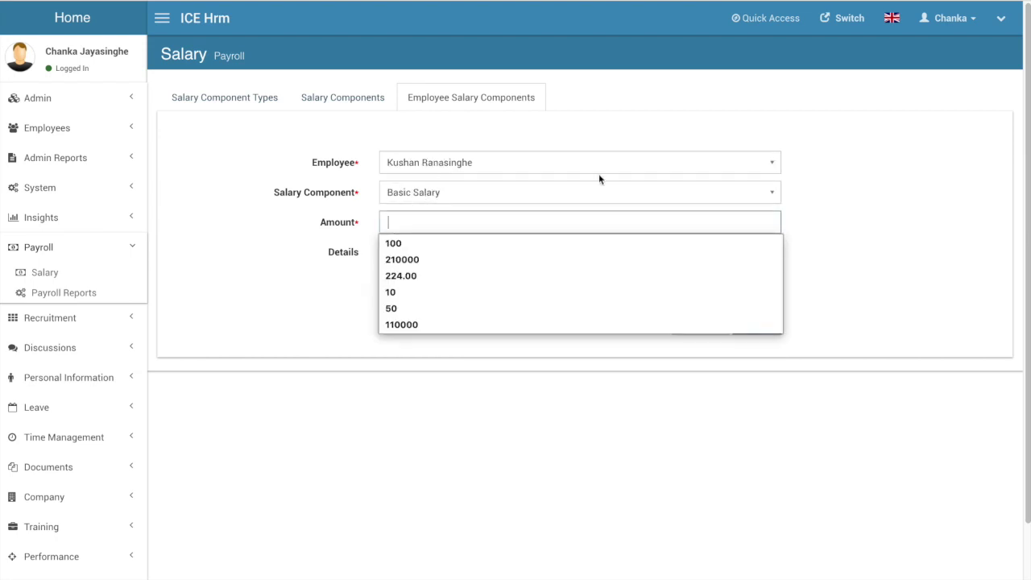
type("11")
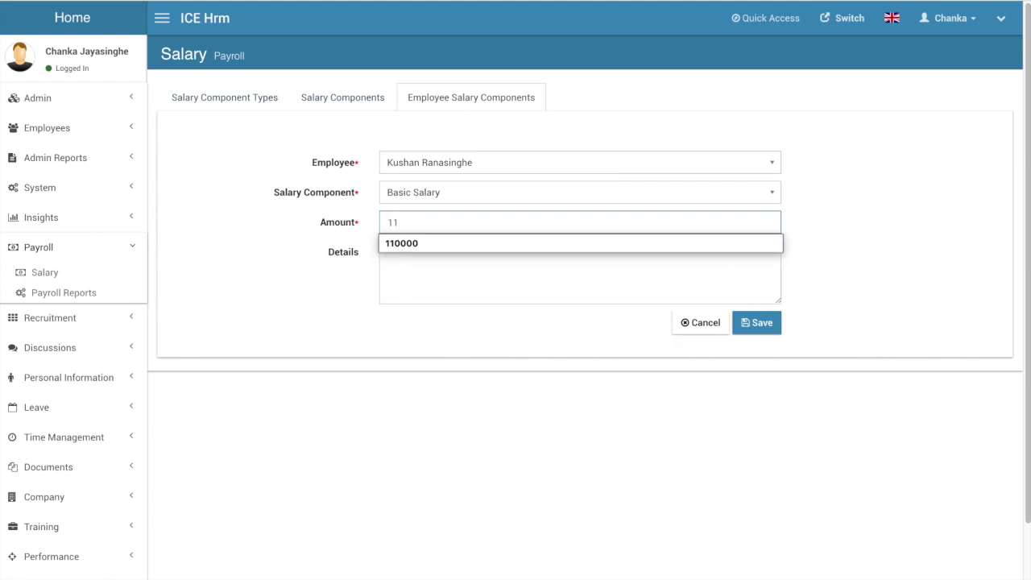
left_click(385, 242)
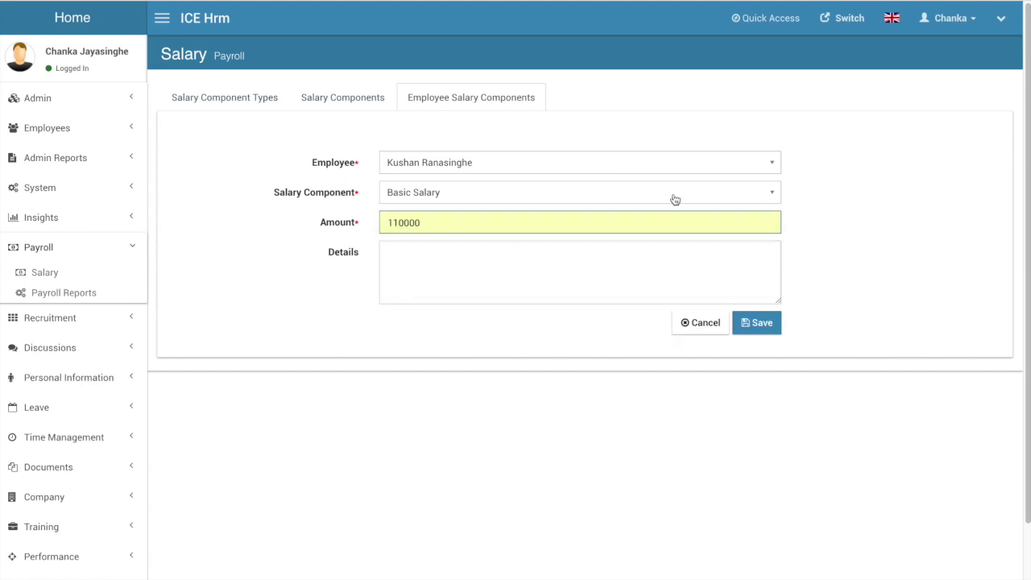
left_click(757, 324)
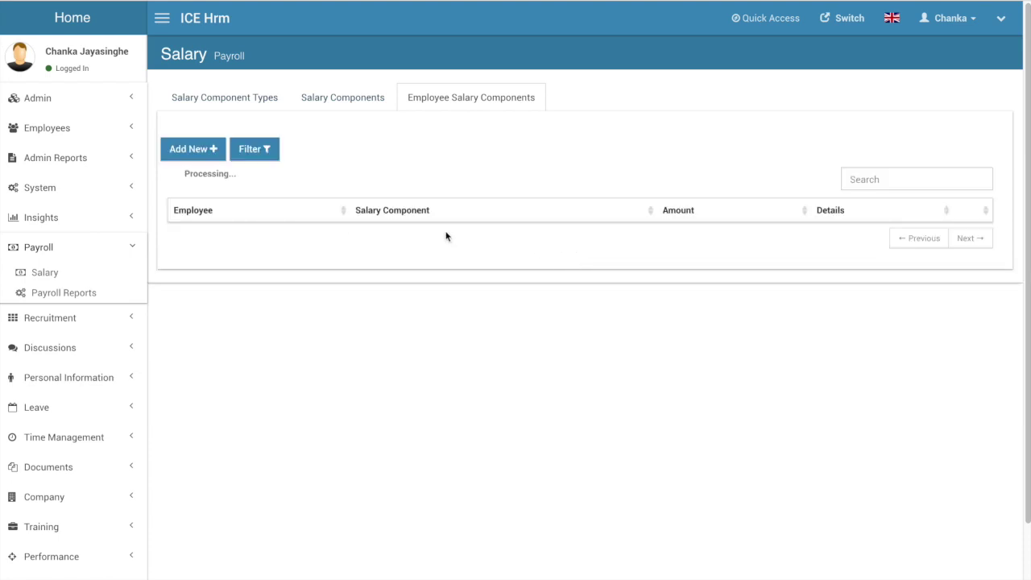
Step: Add a 75000 Basic Salary component for the third employee
left_click(214, 150)
left_click(444, 171)
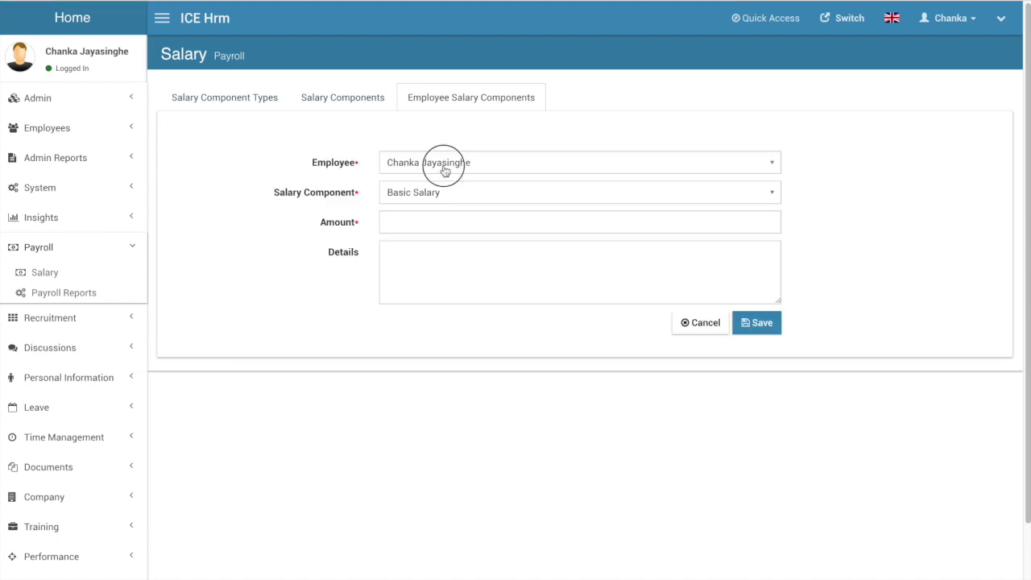
left_click(427, 240)
left_click(415, 217)
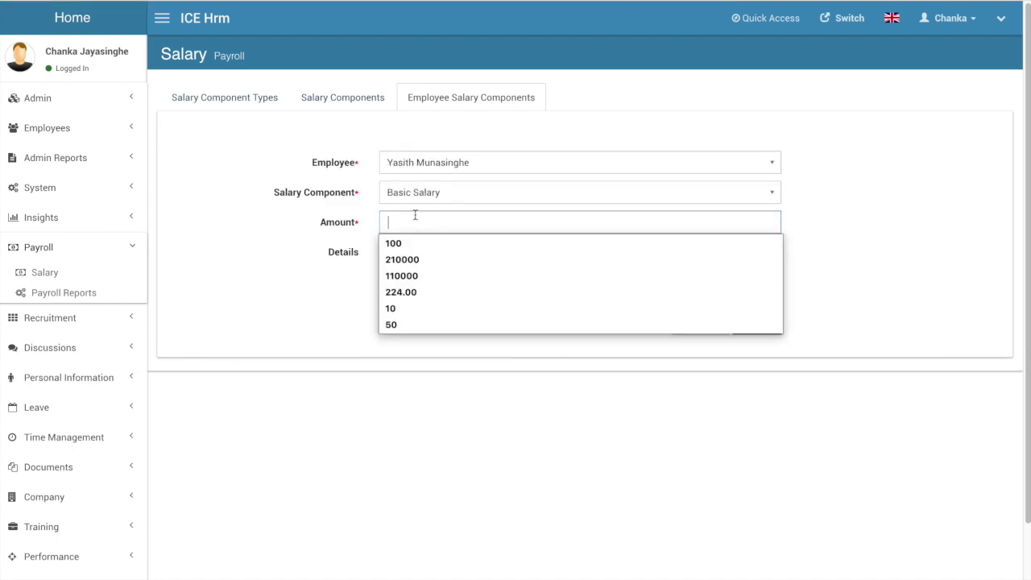
type("75000")
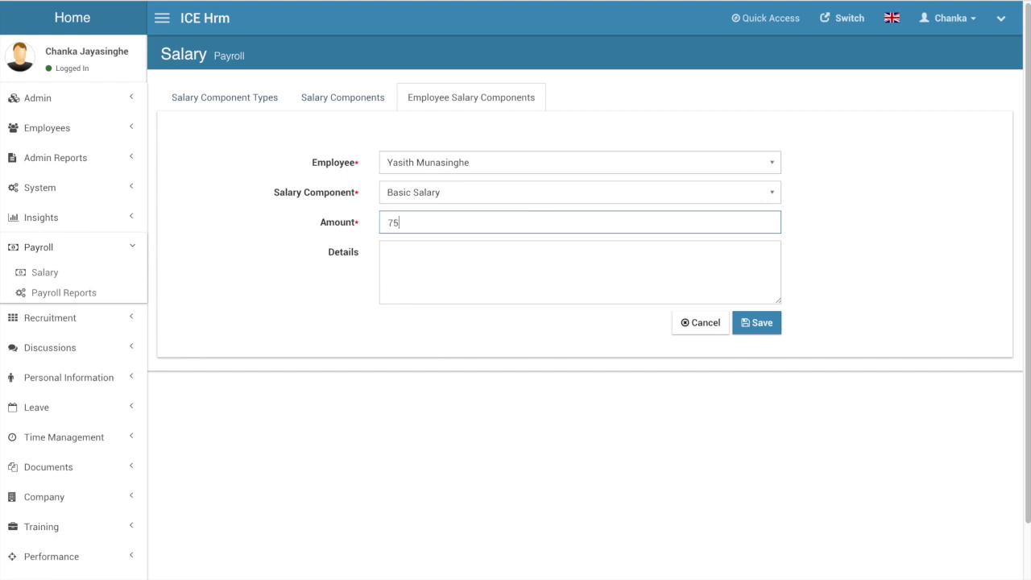
left_click(761, 324)
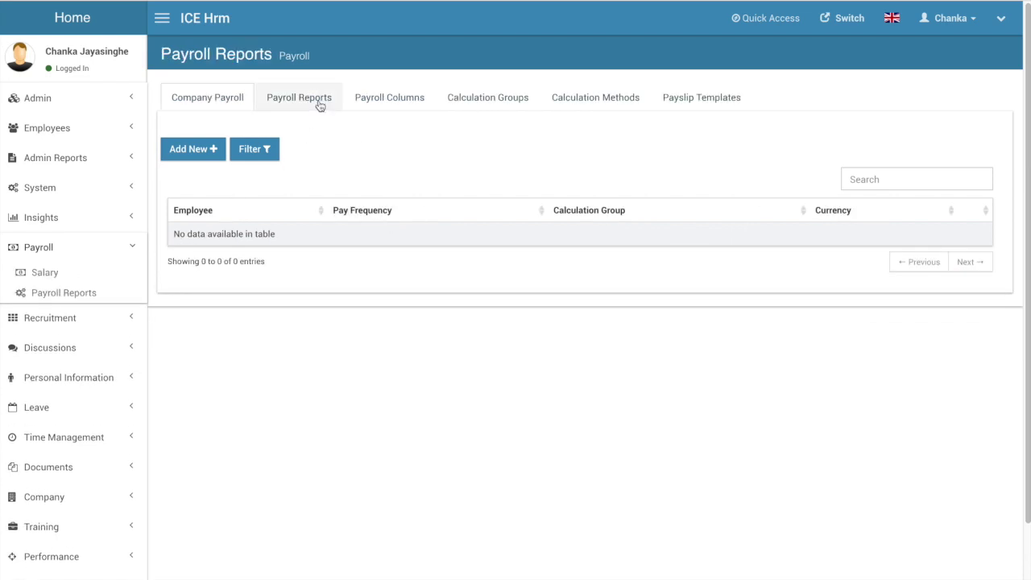
Step: Edit the Sri Lanka Payroll Sample report and set its start date to 2018-08-01
left_click(320, 102)
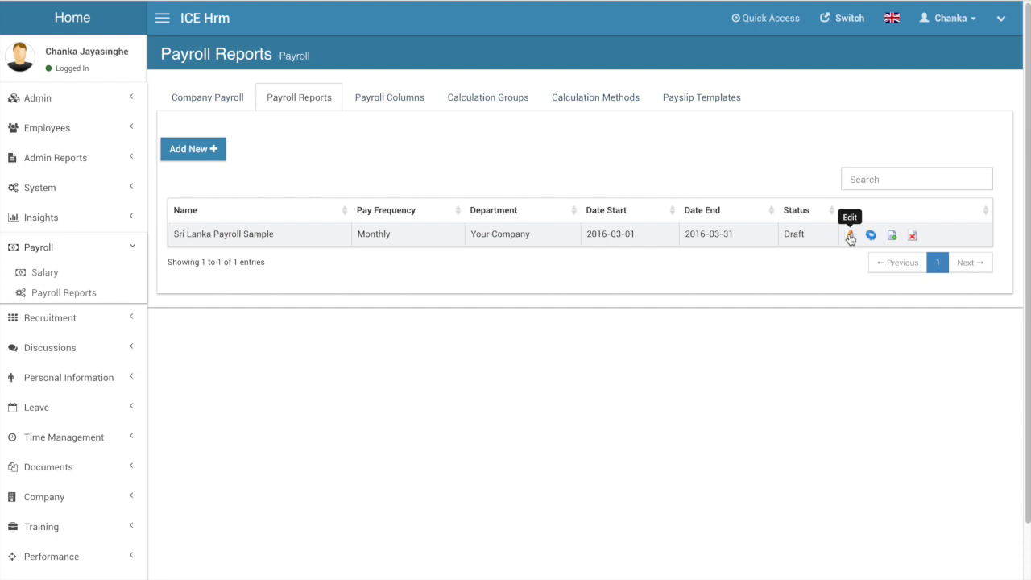
left_click(849, 235)
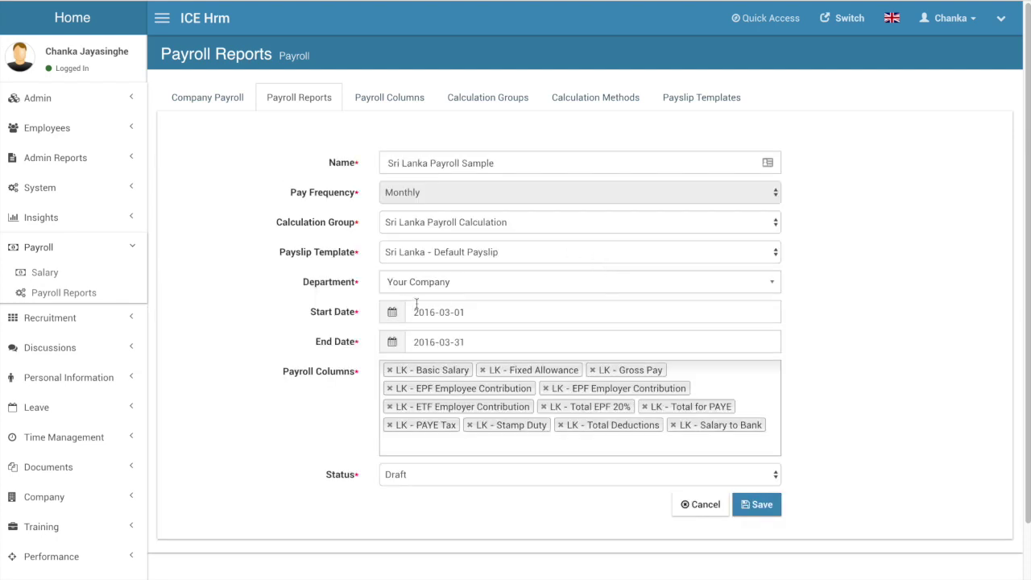
left_click(435, 312)
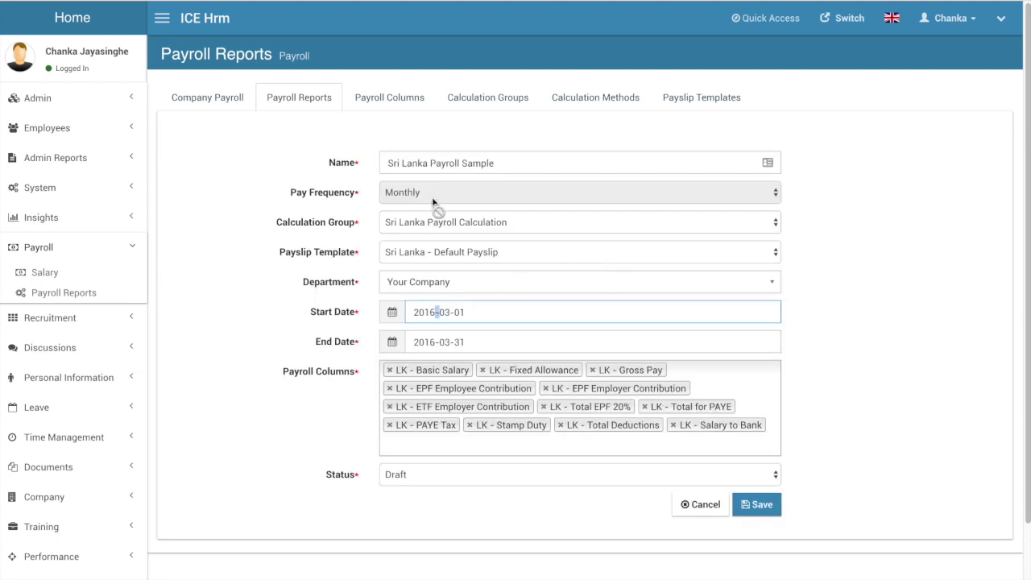
left_click(393, 312)
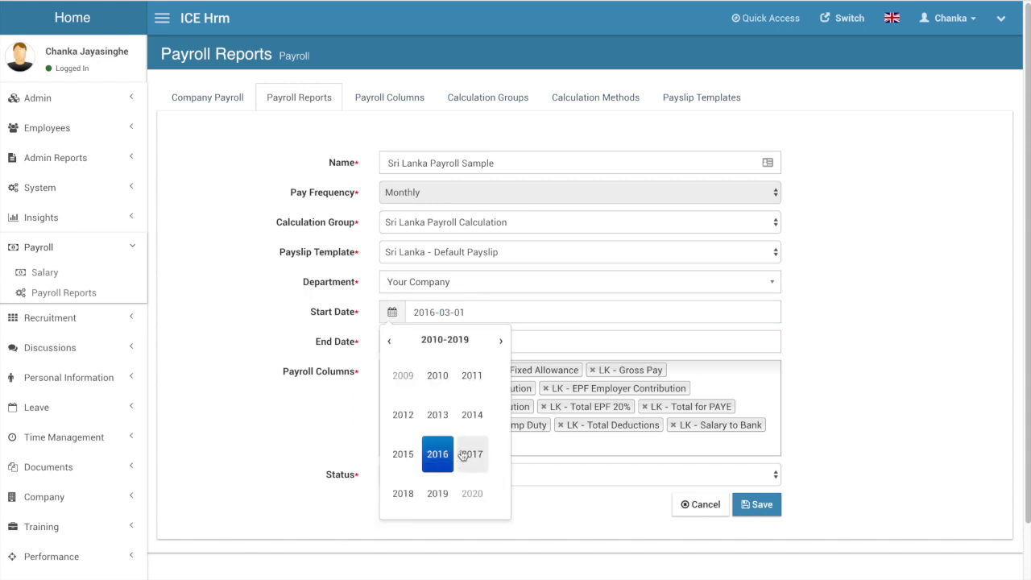
left_click(402, 493)
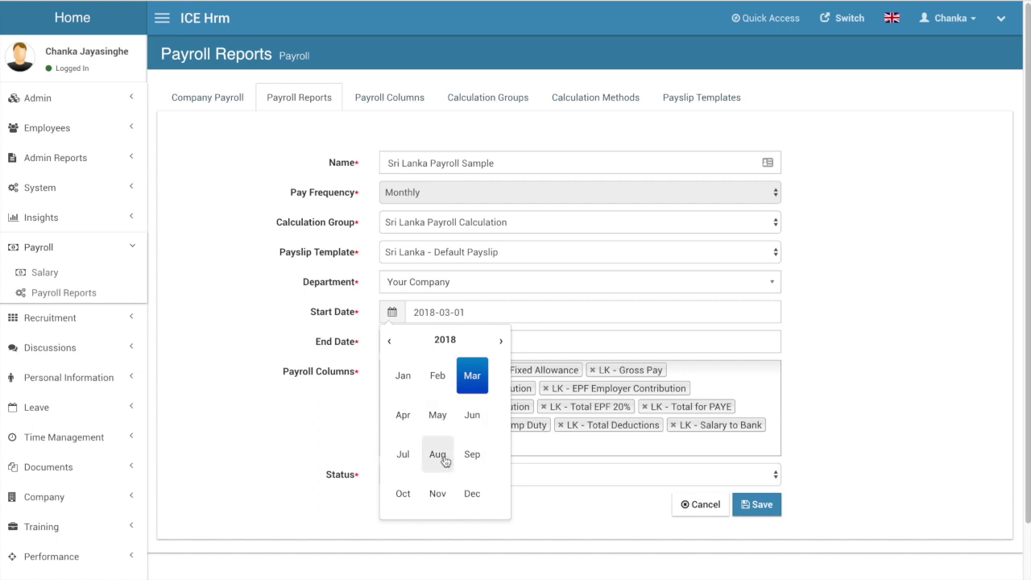
left_click(444, 459)
left_click(454, 386)
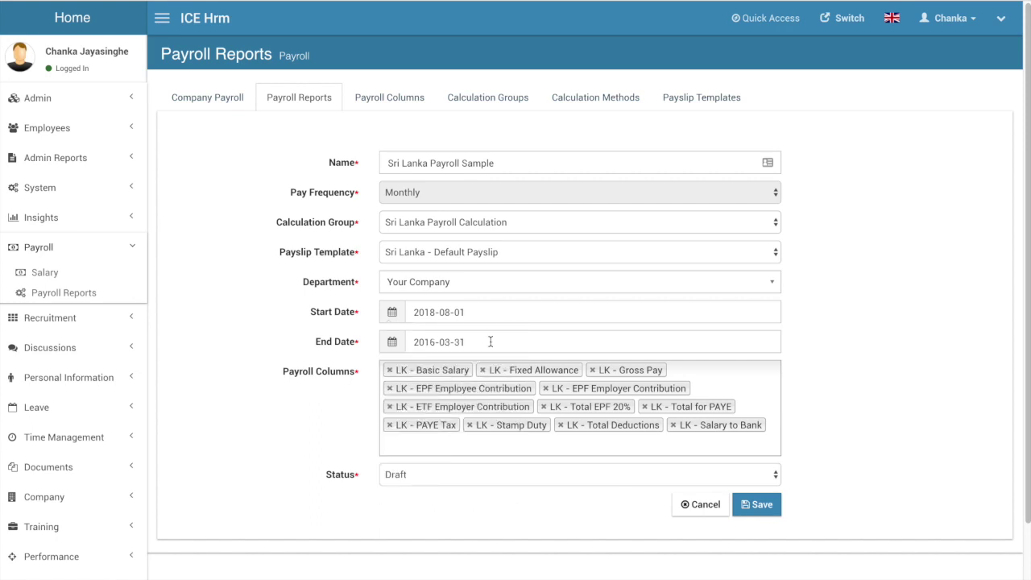
Step: Set the report's end date to 2018-08-31 and save it
left_click(399, 348)
left_click(443, 486)
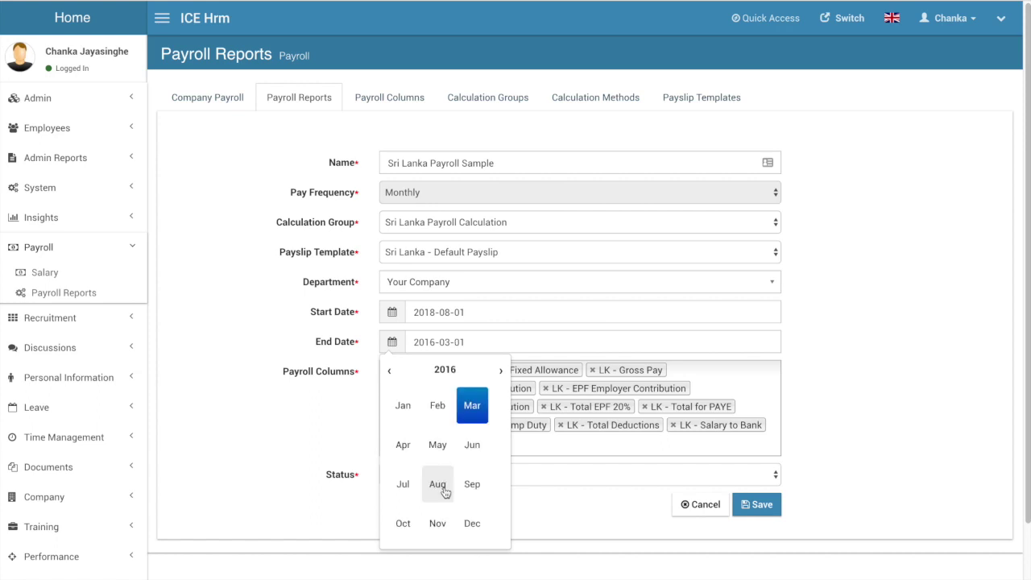
left_click(450, 371)
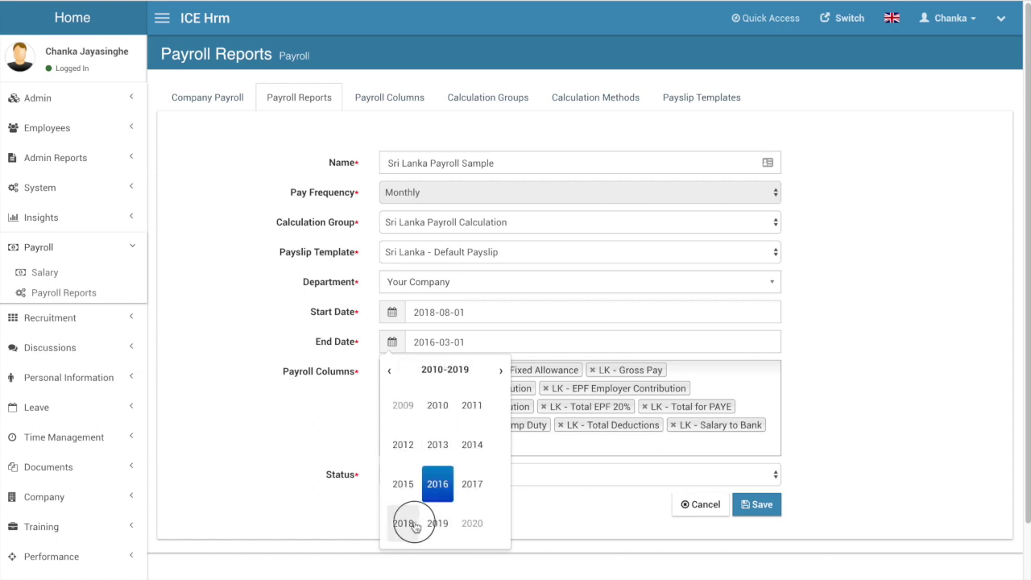
left_click(404, 522)
left_click(448, 481)
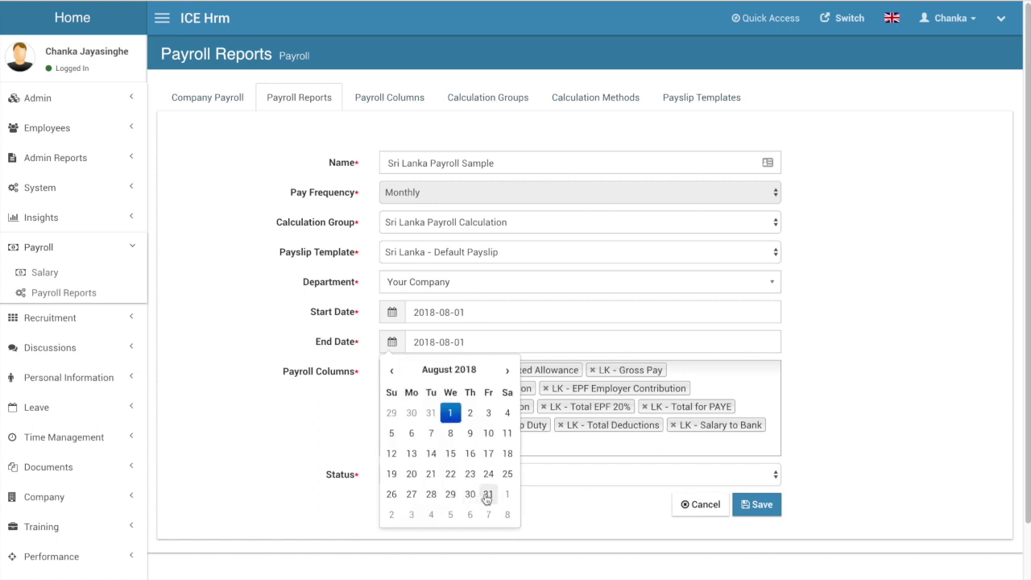
left_click(488, 493)
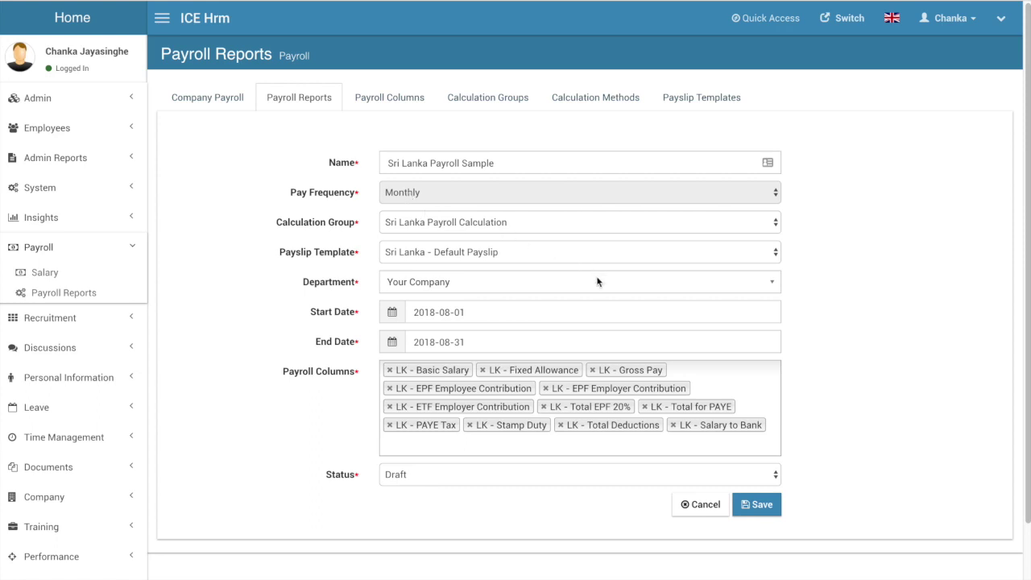
left_click(755, 506)
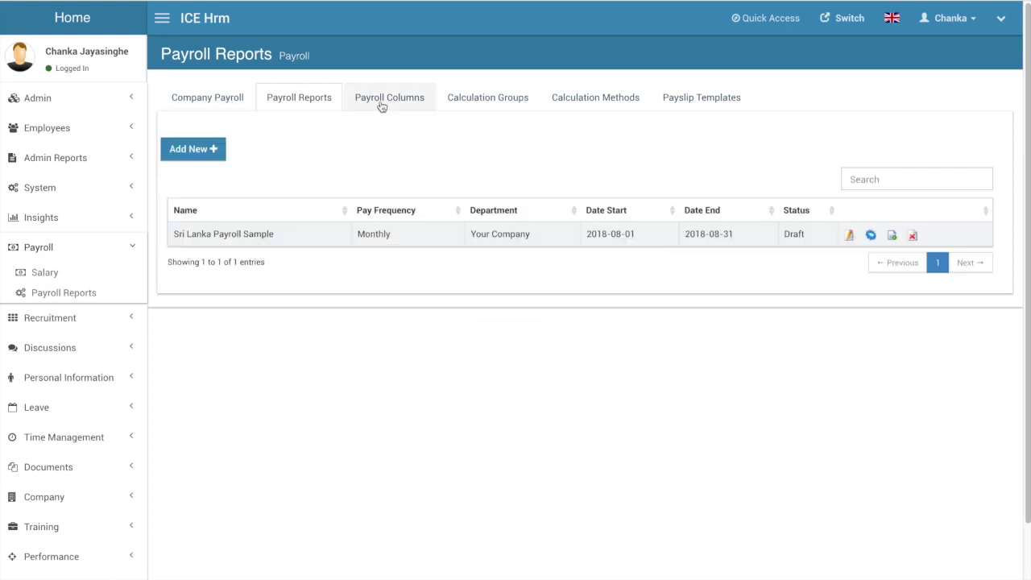
Step: Save a Company Payroll entry with Monthly pay, LKR currency and the Sri Lanka Payroll Calculation group
left_click(228, 101)
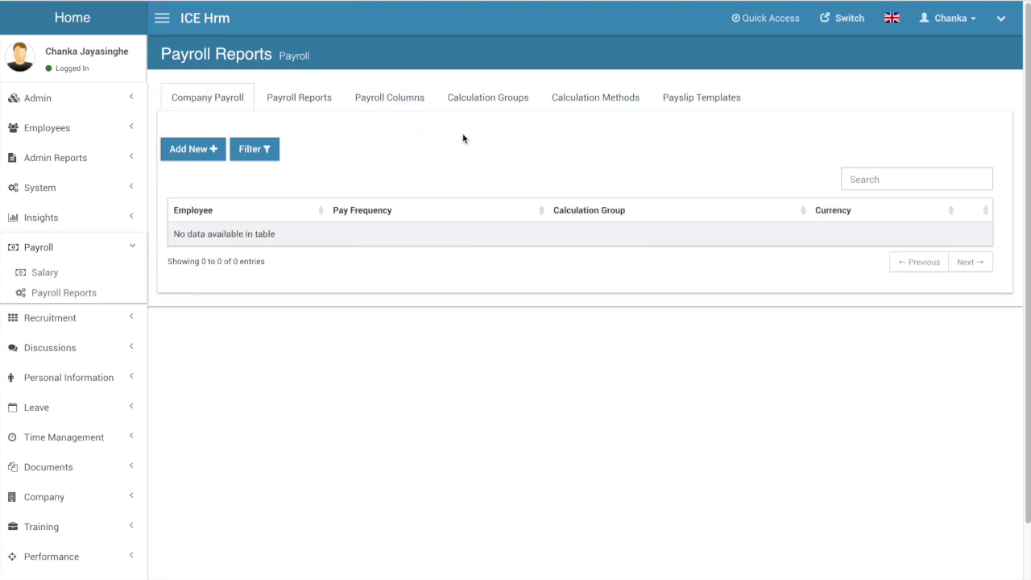
left_click(194, 150)
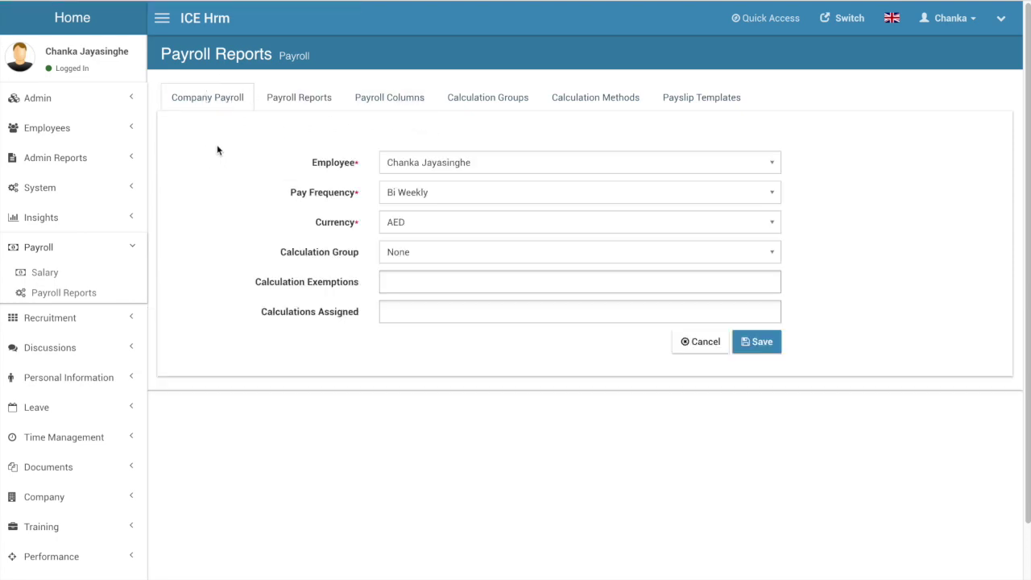
left_click(413, 195)
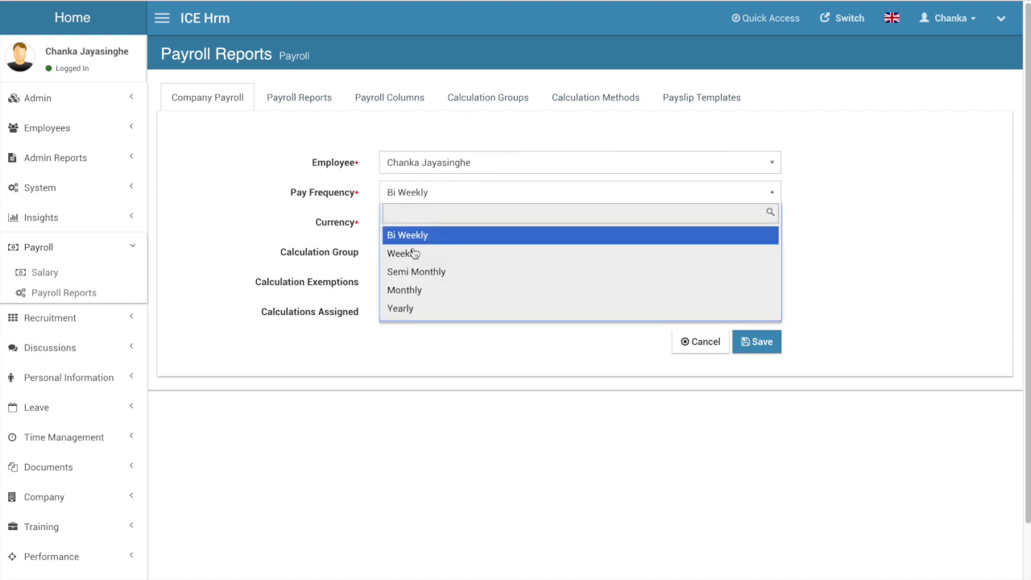
left_click(413, 290)
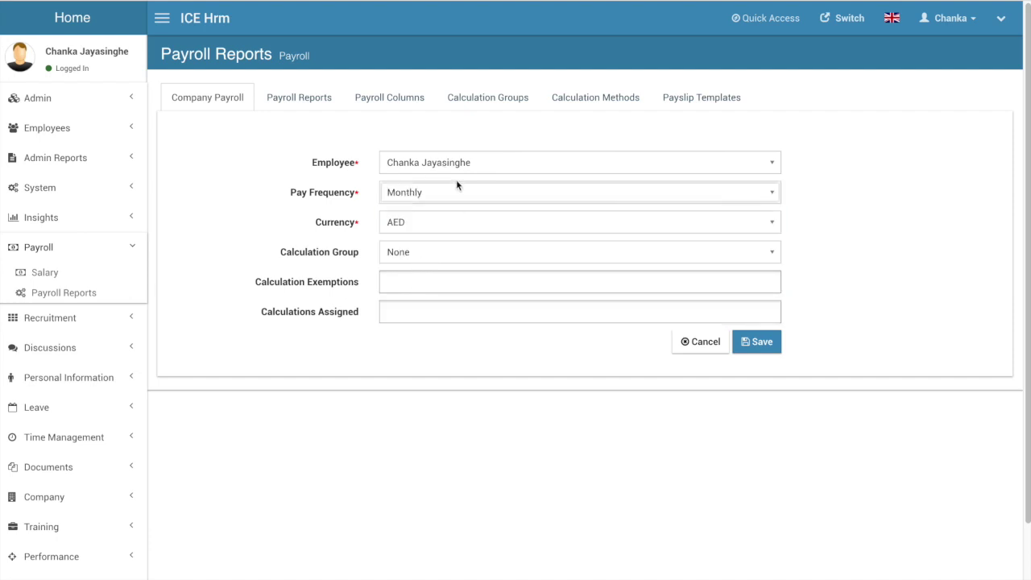
left_click(397, 225)
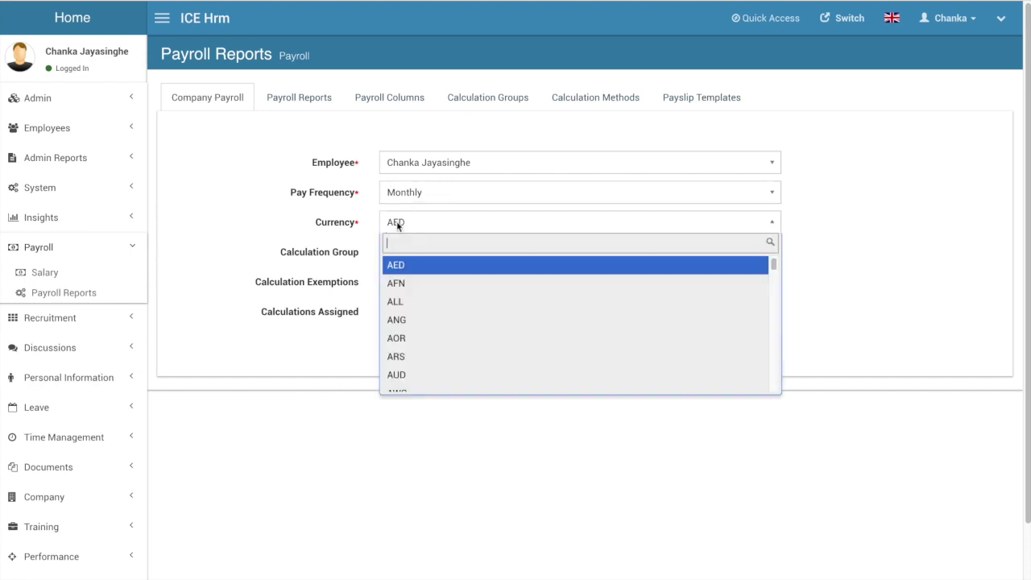
type("LKR")
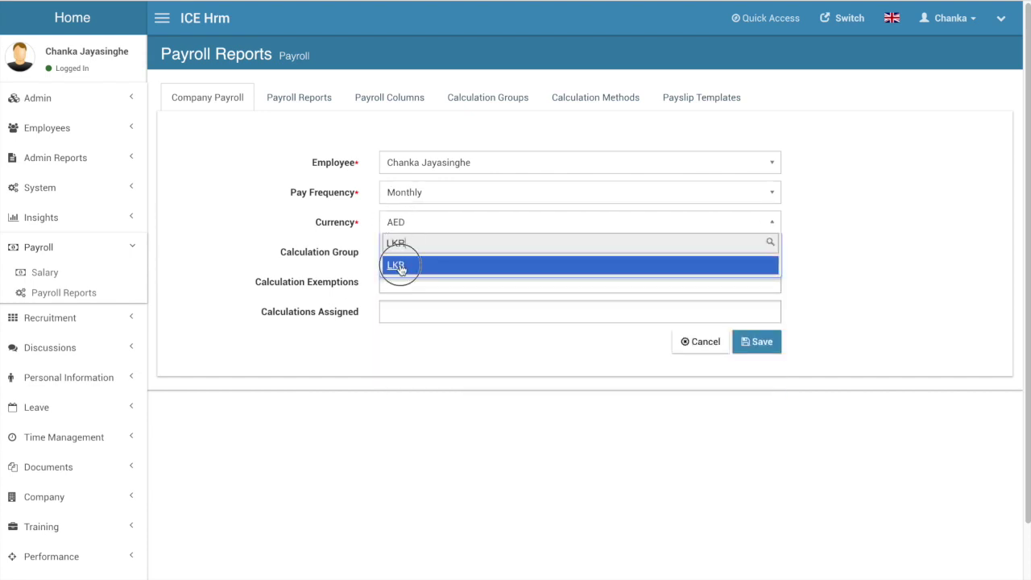
left_click(393, 266)
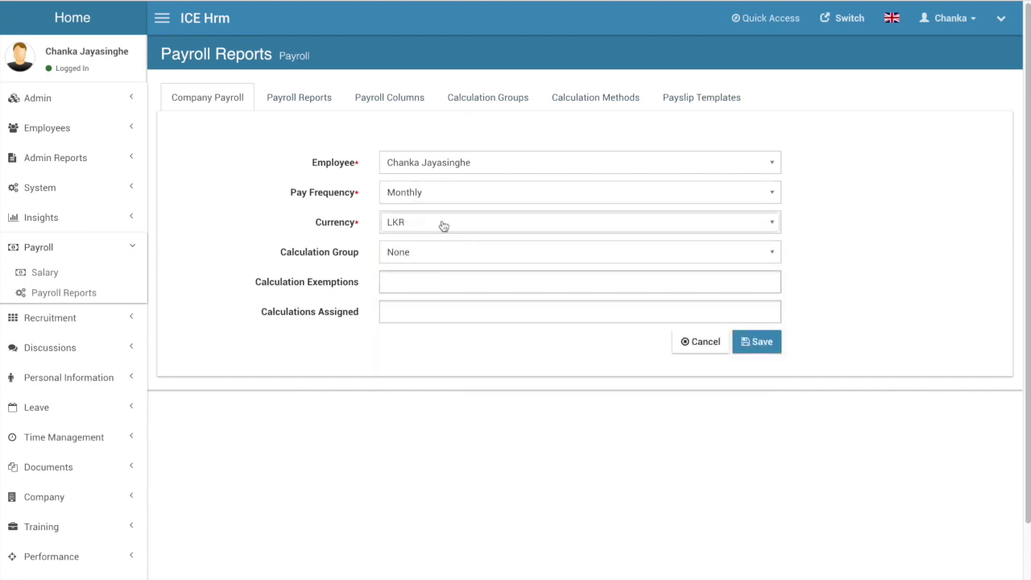
left_click(395, 255)
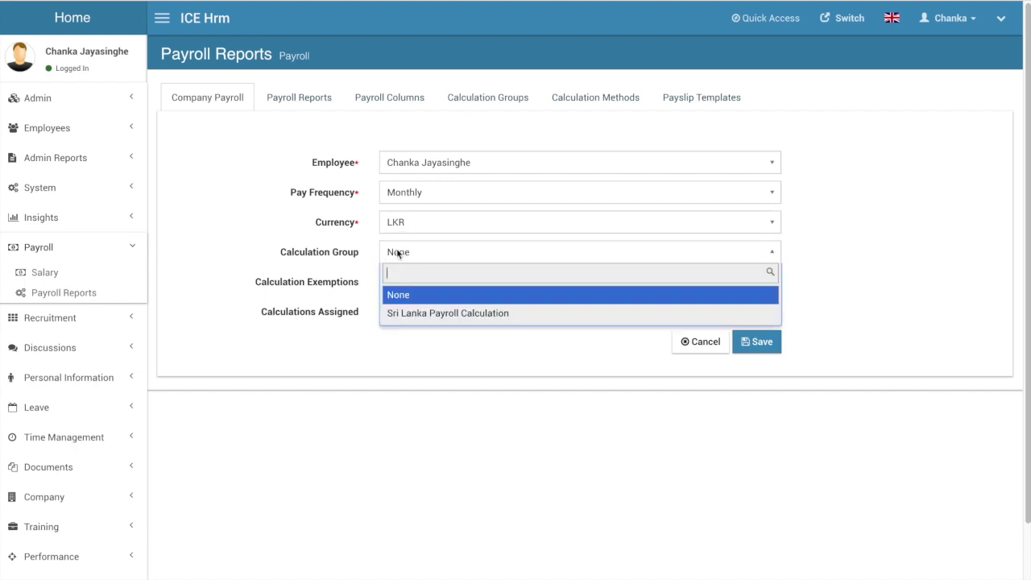
left_click(421, 315)
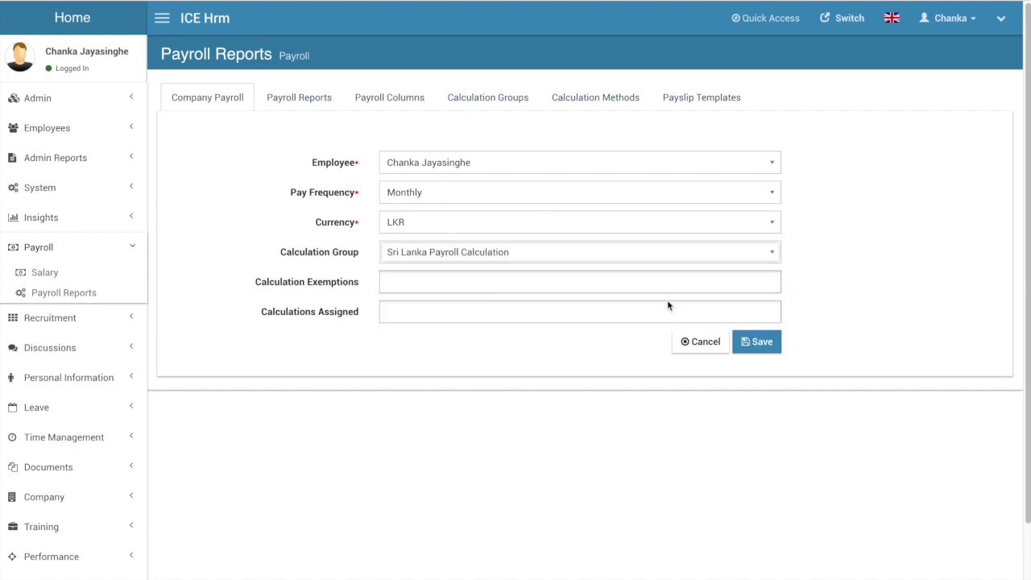
left_click(767, 343)
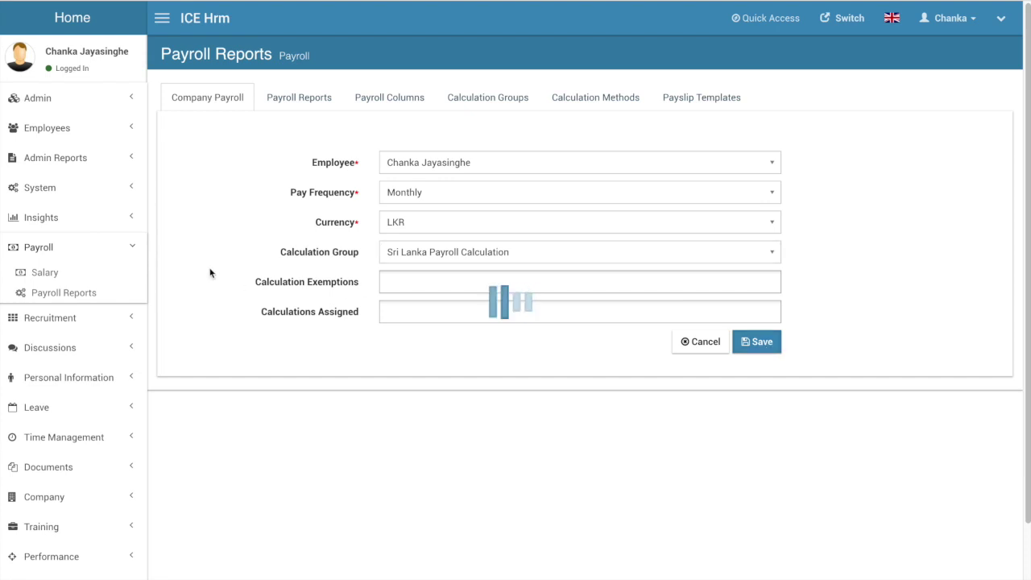
left_click(193, 149)
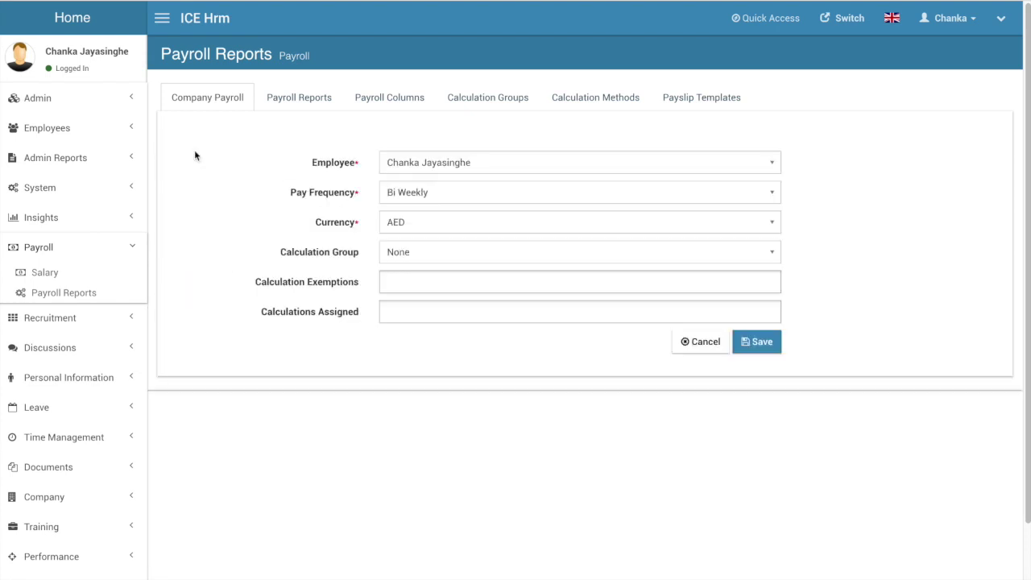
Step: Add the second employee to company payroll with LKR currency and Monthly pay frequency
left_click(392, 168)
left_click(395, 222)
left_click(408, 223)
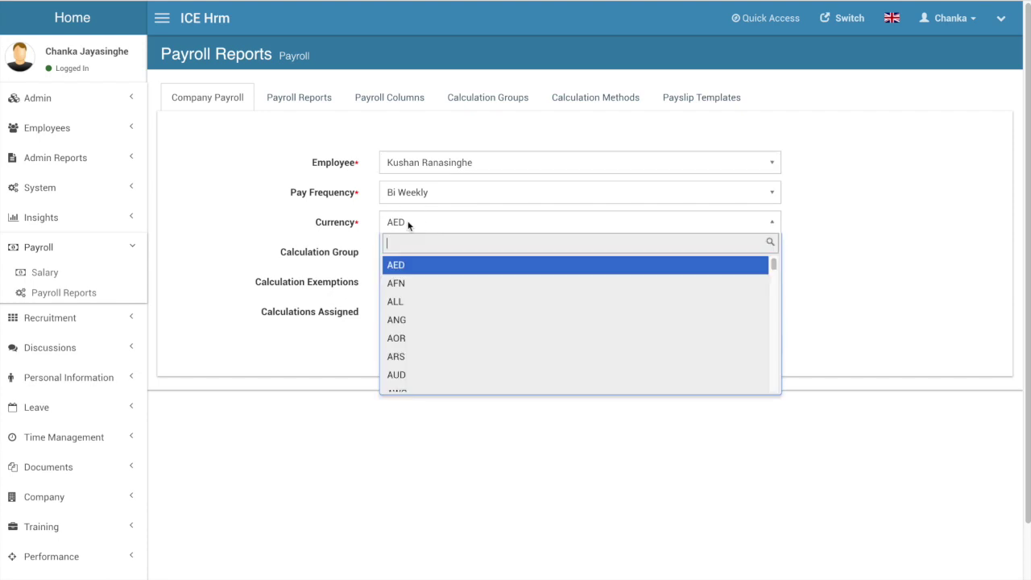
type("LKR")
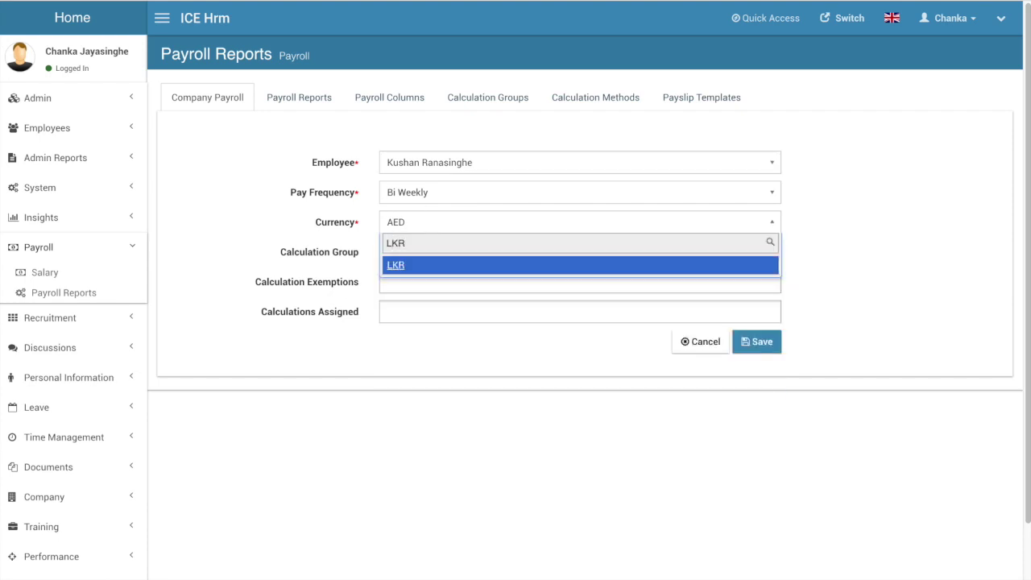
left_click(424, 265)
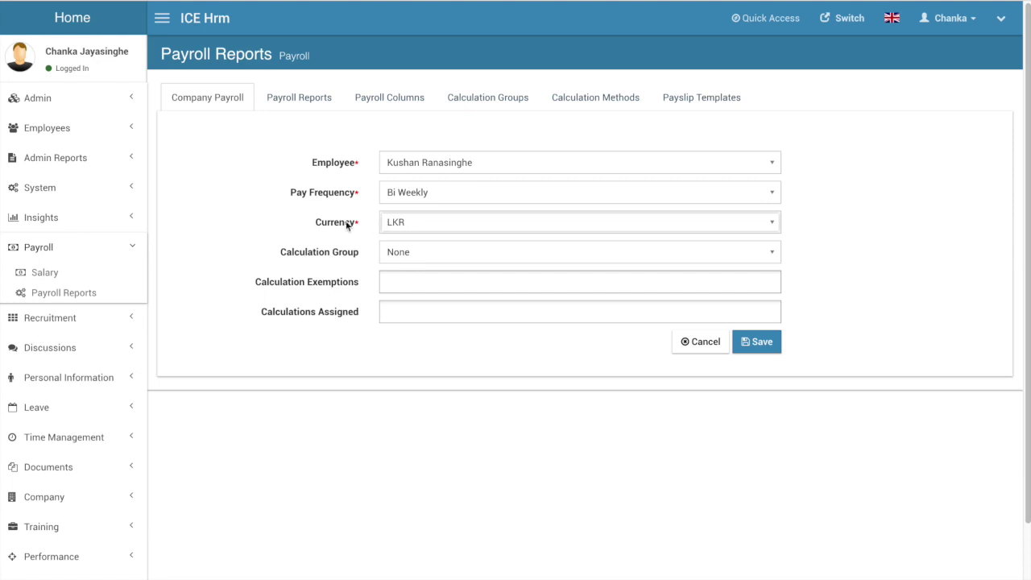
left_click(445, 196)
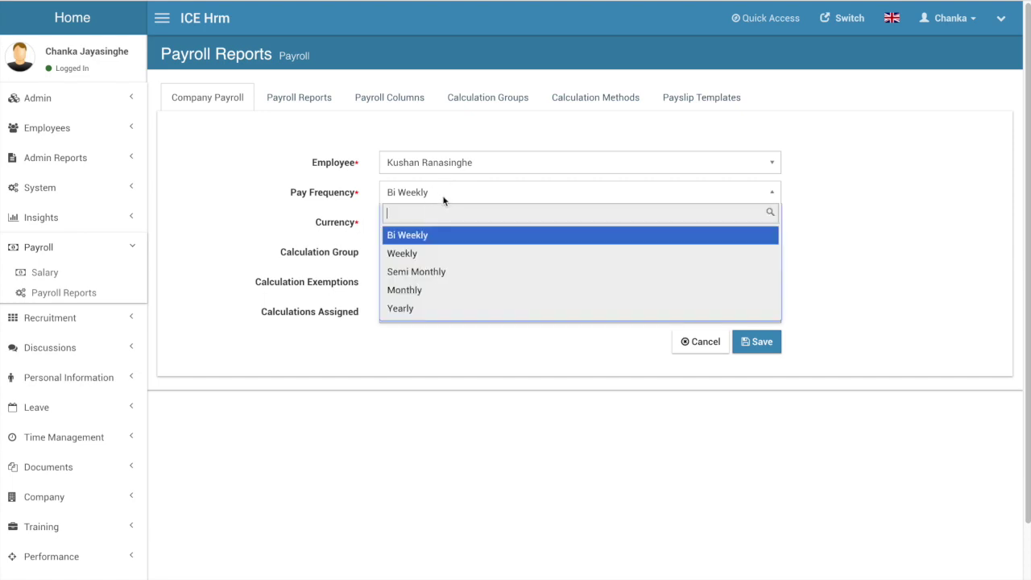
left_click(412, 292)
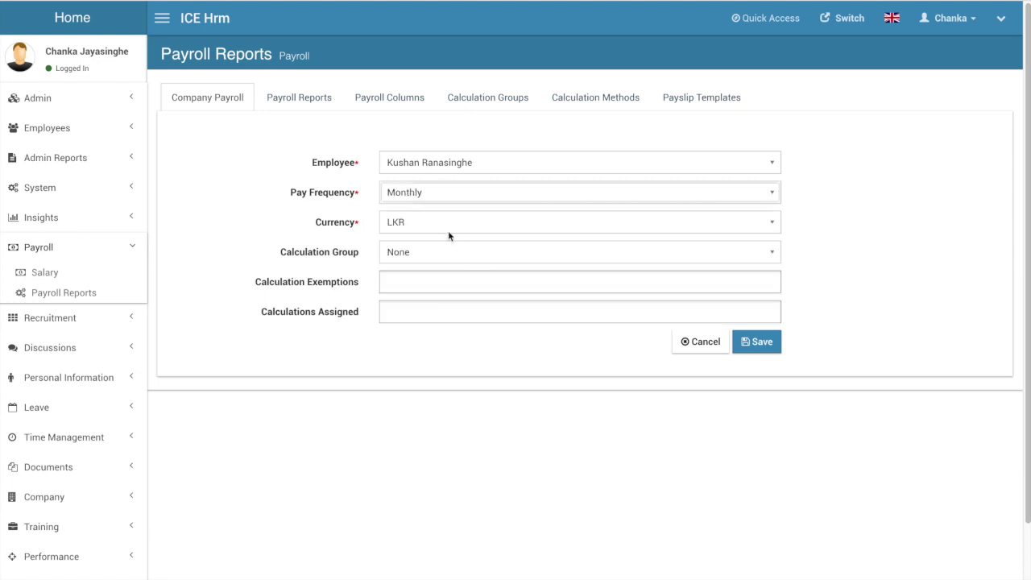
left_click(762, 344)
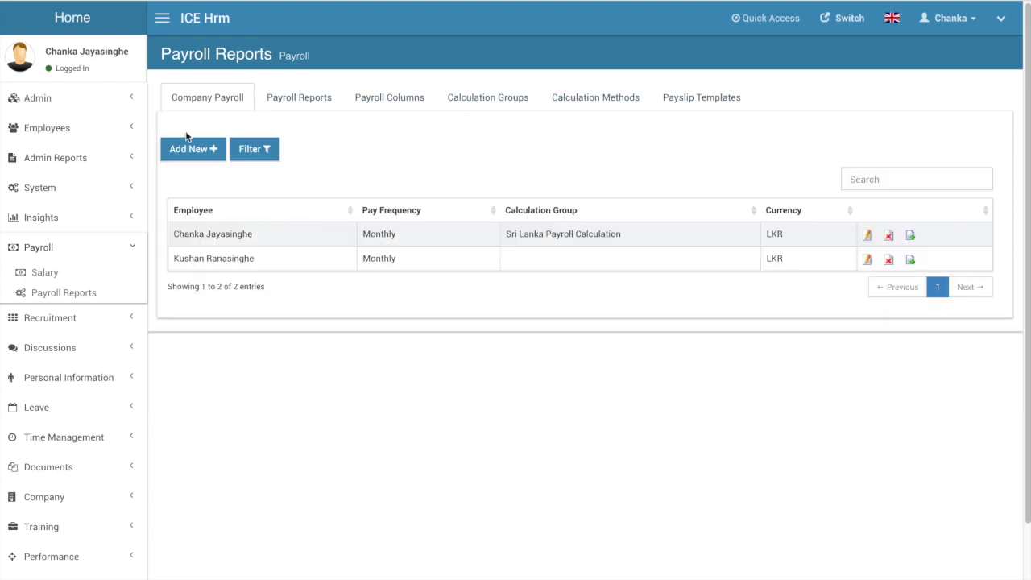
Step: Add the third employee, paid Monthly in LKR, then reopen the second employee's entry for editing
left_click(193, 152)
left_click(394, 225)
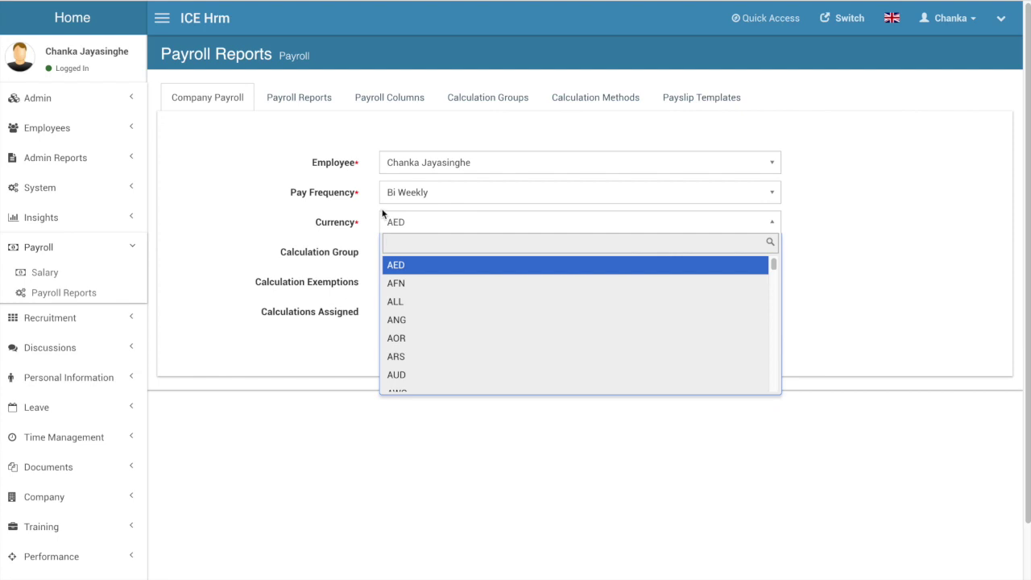
type("LKR")
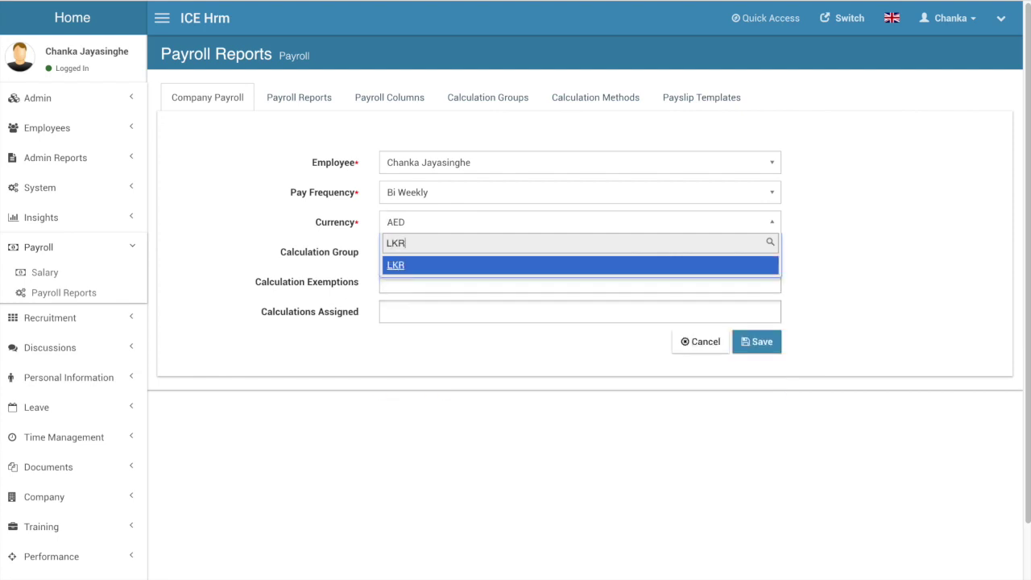
left_click(414, 264)
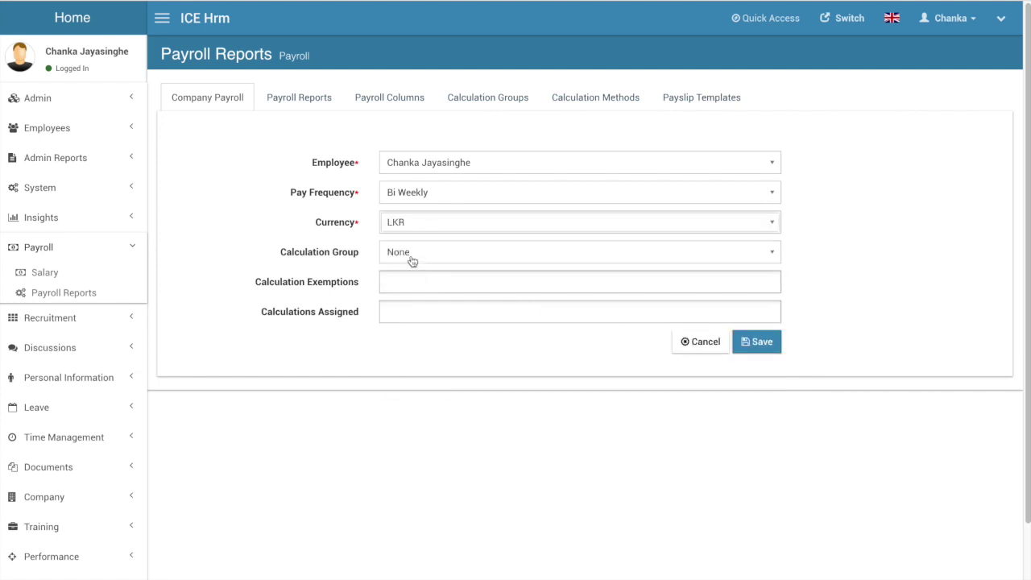
left_click(423, 198)
left_click(406, 290)
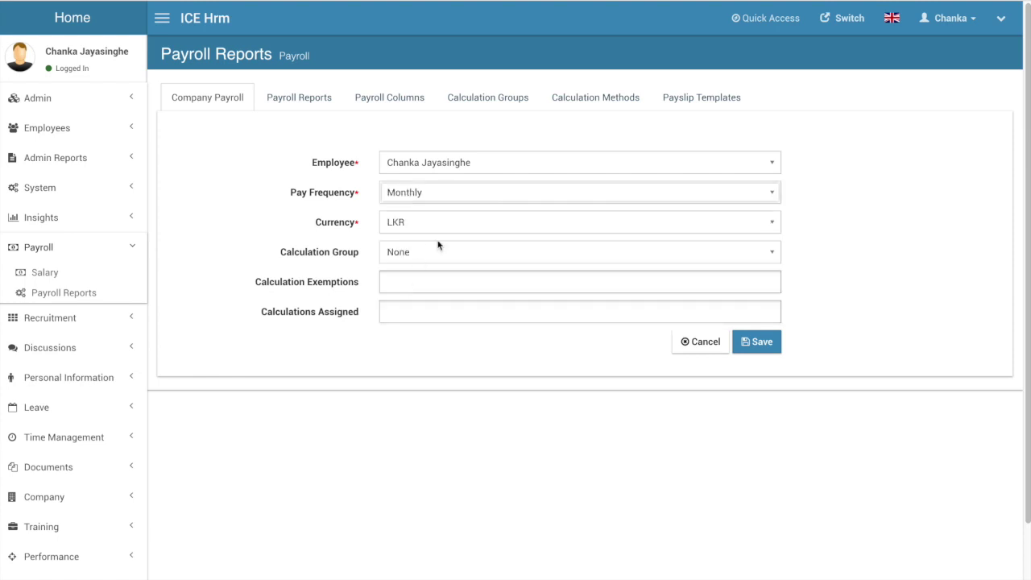
left_click(435, 164)
left_click(427, 242)
left_click(757, 341)
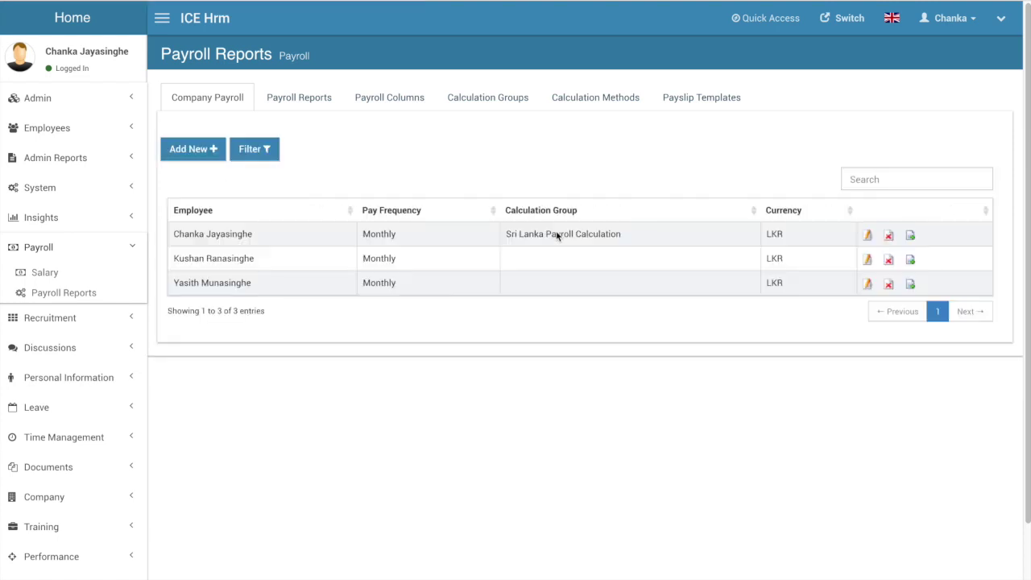
left_click(869, 261)
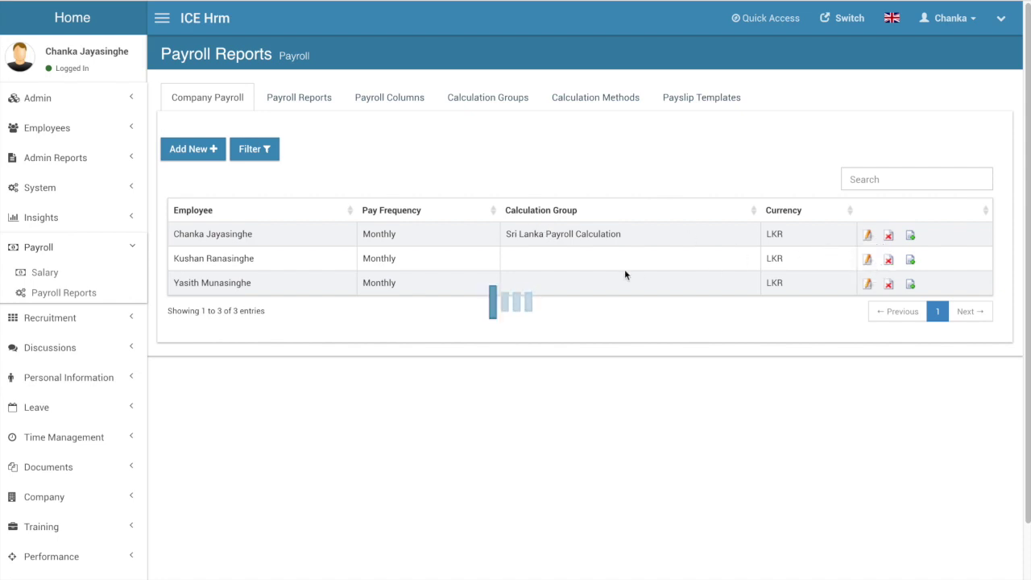
left_click(406, 253)
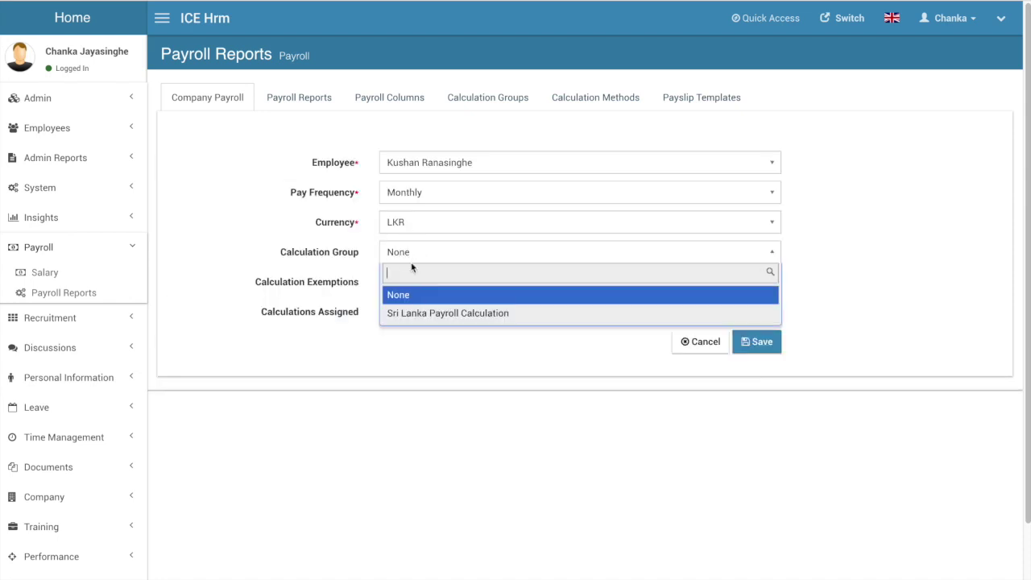
Step: Assign Sri Lanka Payroll Calculation to the second and third employees, then view Payroll Reports
left_click(419, 313)
left_click(765, 346)
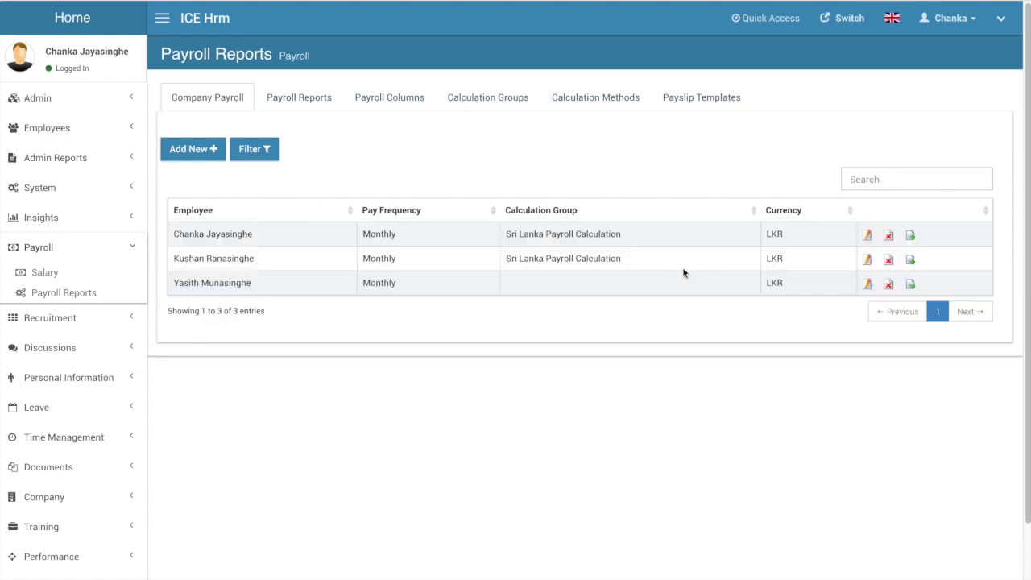
left_click(868, 283)
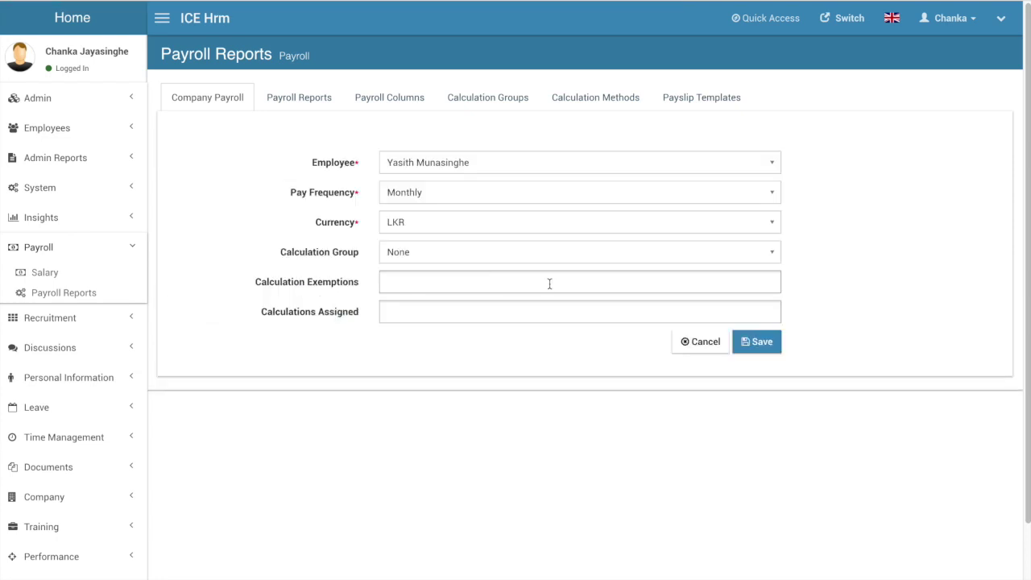
left_click(437, 252)
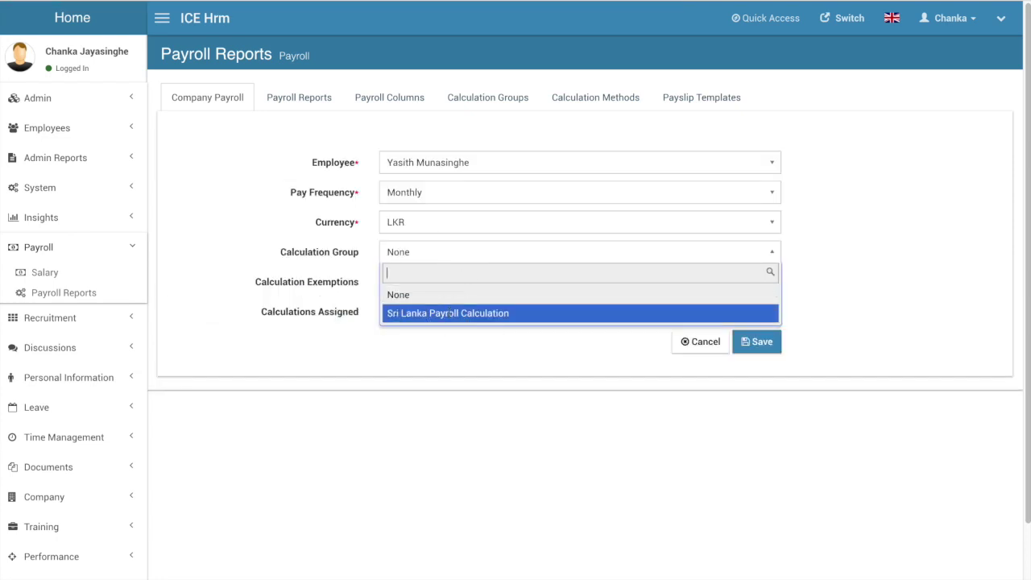
left_click(448, 312)
left_click(771, 346)
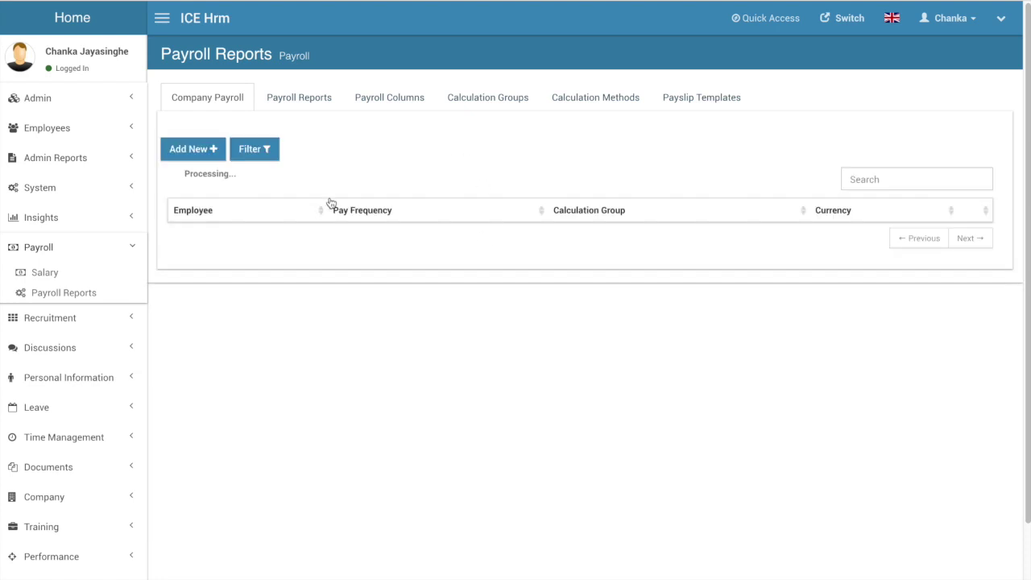
left_click(308, 99)
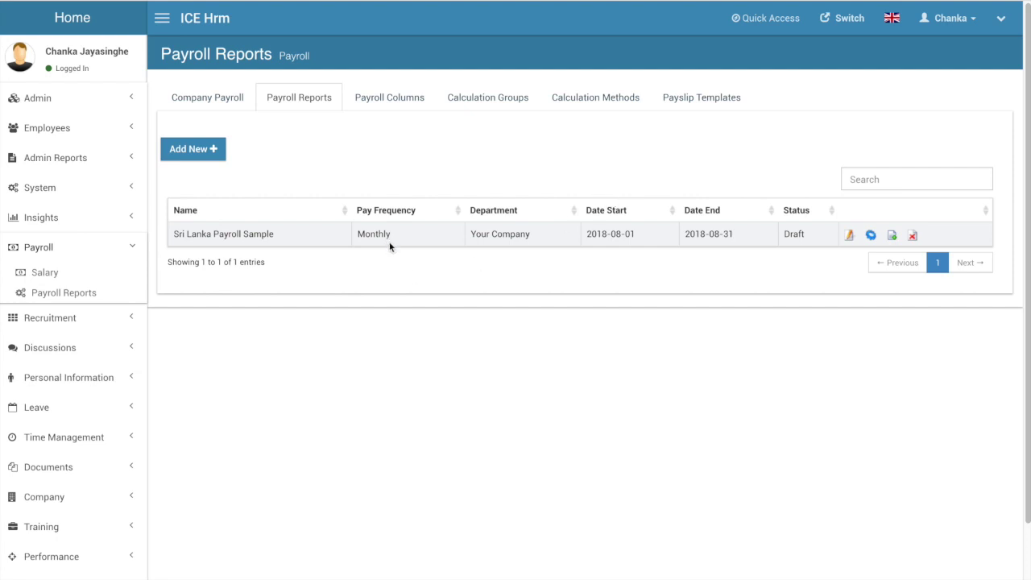
Step: Review the Company Payroll and Payroll Columns lists, then process the Sri Lanka Payroll Sample report
left_click(237, 98)
left_click(300, 100)
left_click(397, 100)
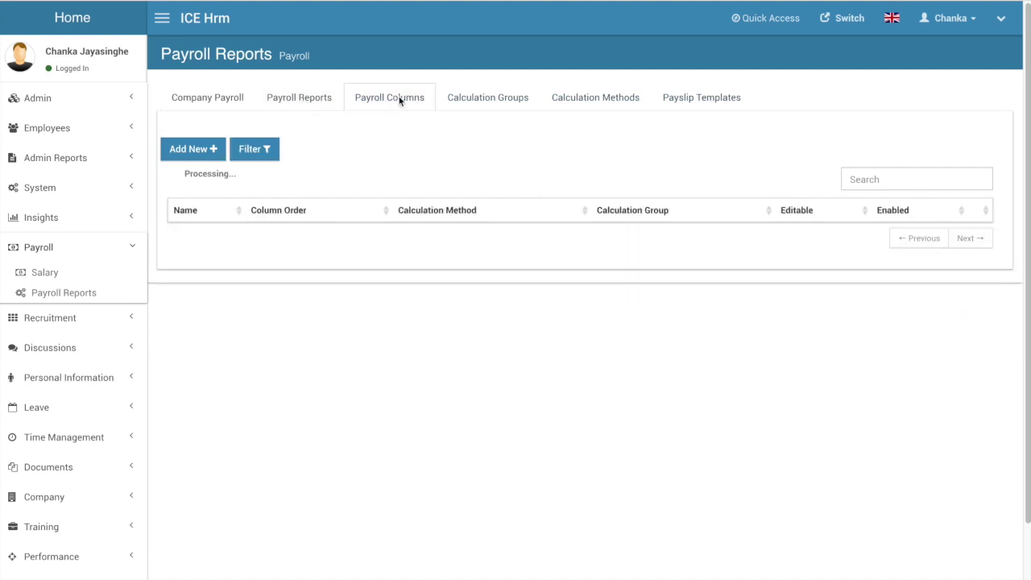
left_click(313, 100)
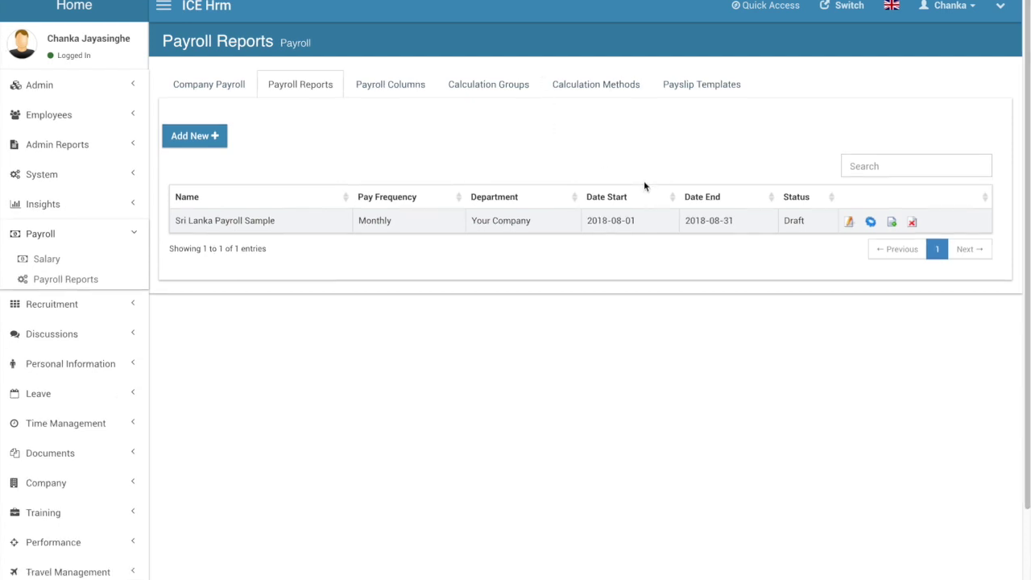
left_click(871, 221)
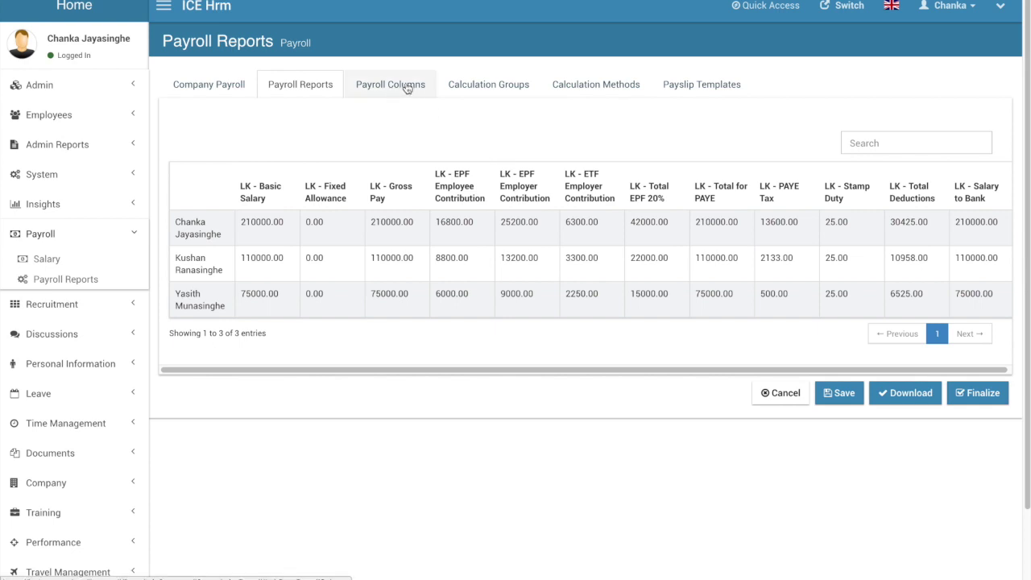
Step: Make LK - Salary to Bank subtract LK - Total Deductions, then re-save the LK - Total Deductions column
left_click(406, 87)
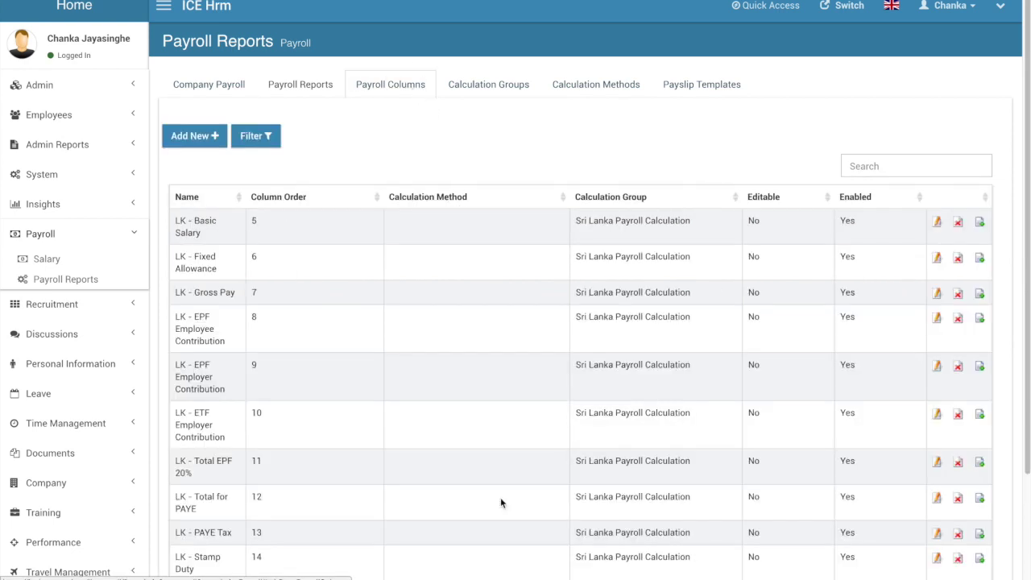
scroll(500, 502, "down", 3)
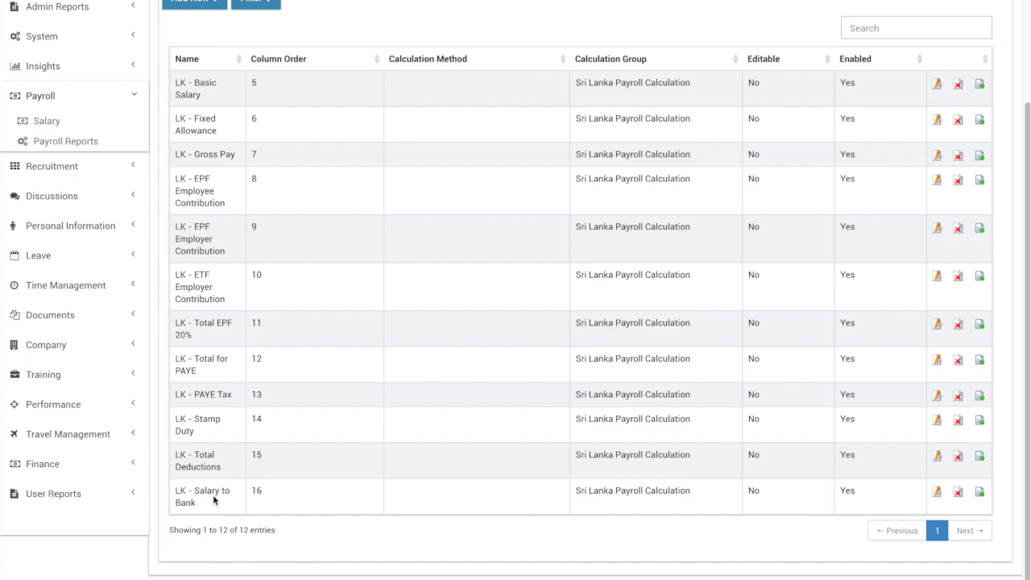
left_click(937, 491)
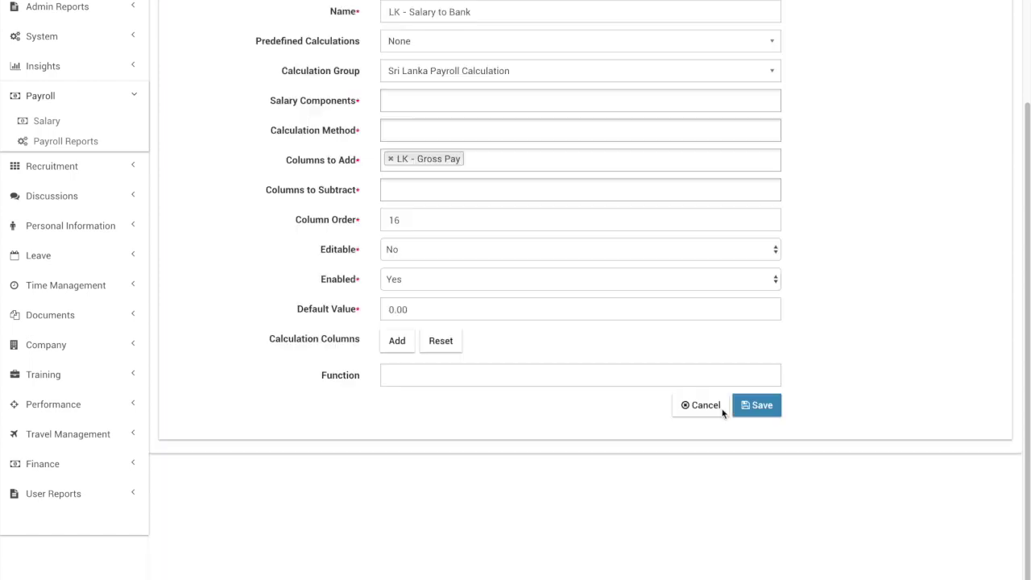
scroll(723, 413, "up", 2)
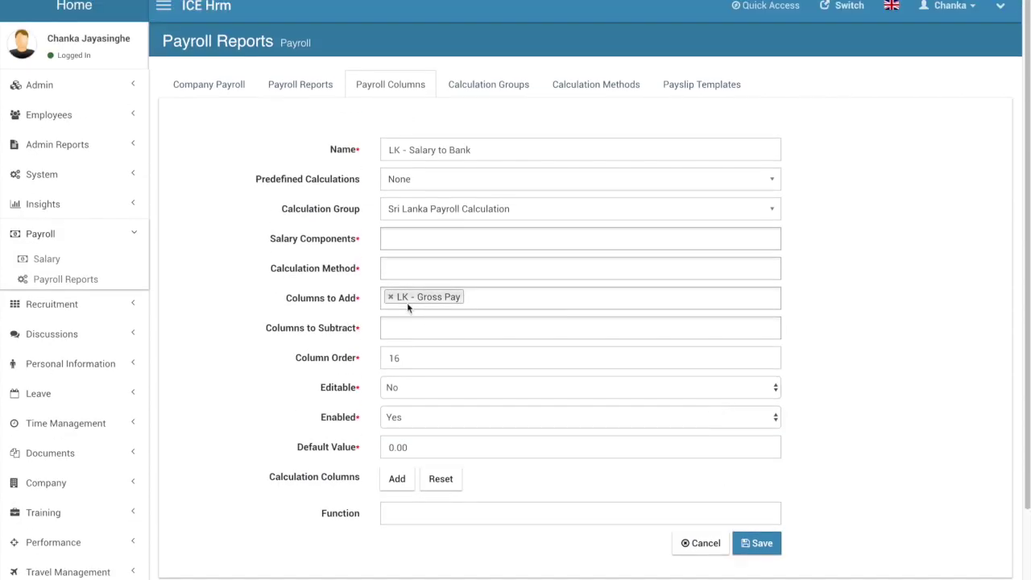
left_click(401, 330)
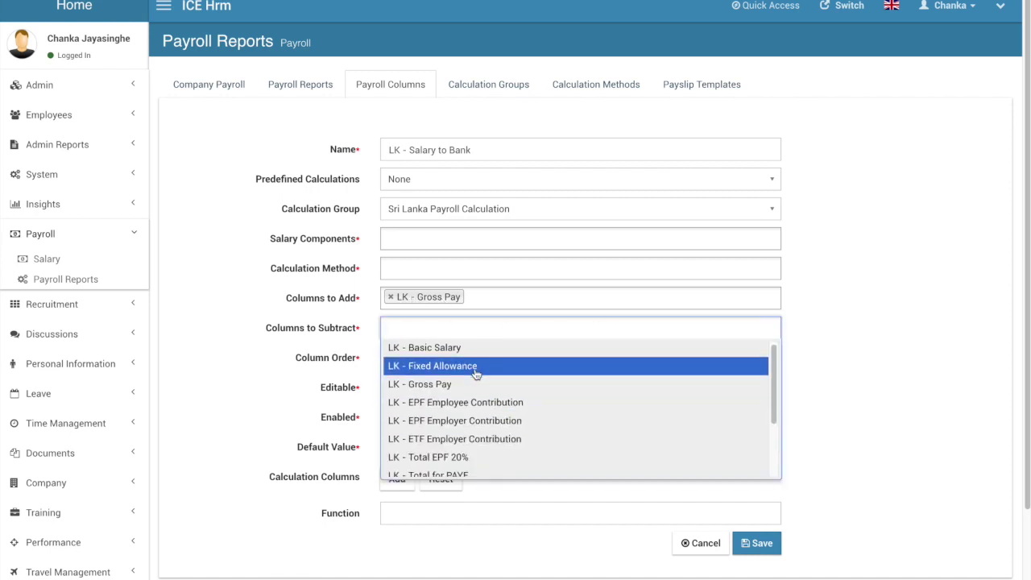
scroll(476, 374, "down", 2)
left_click(455, 460)
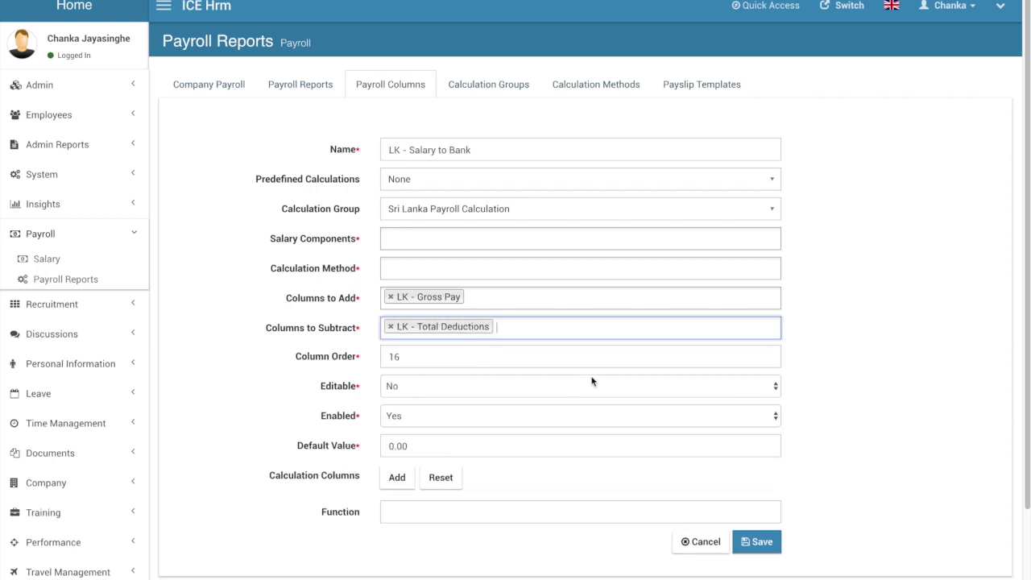
scroll(568, 302, "down", 1)
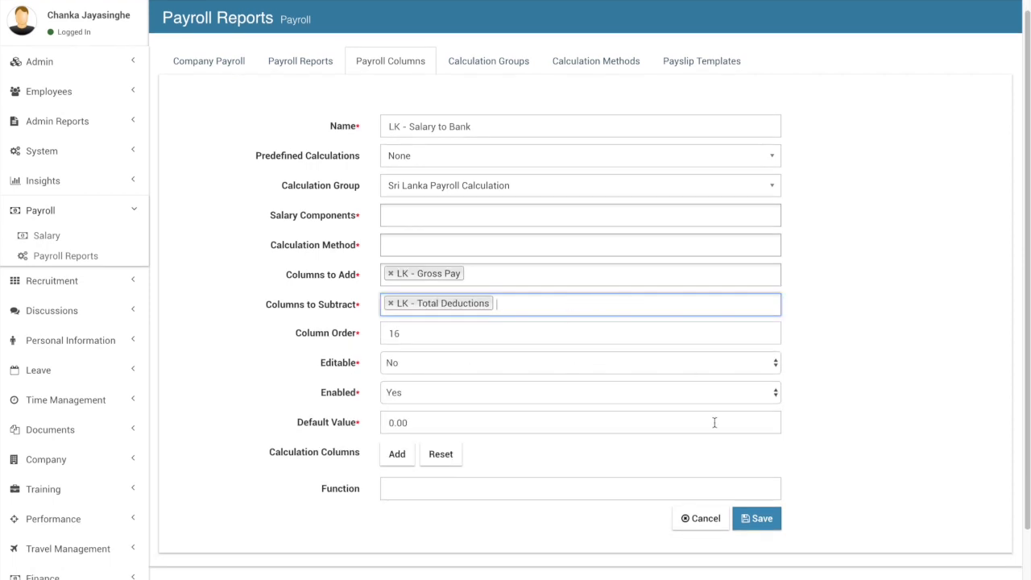
left_click(757, 518)
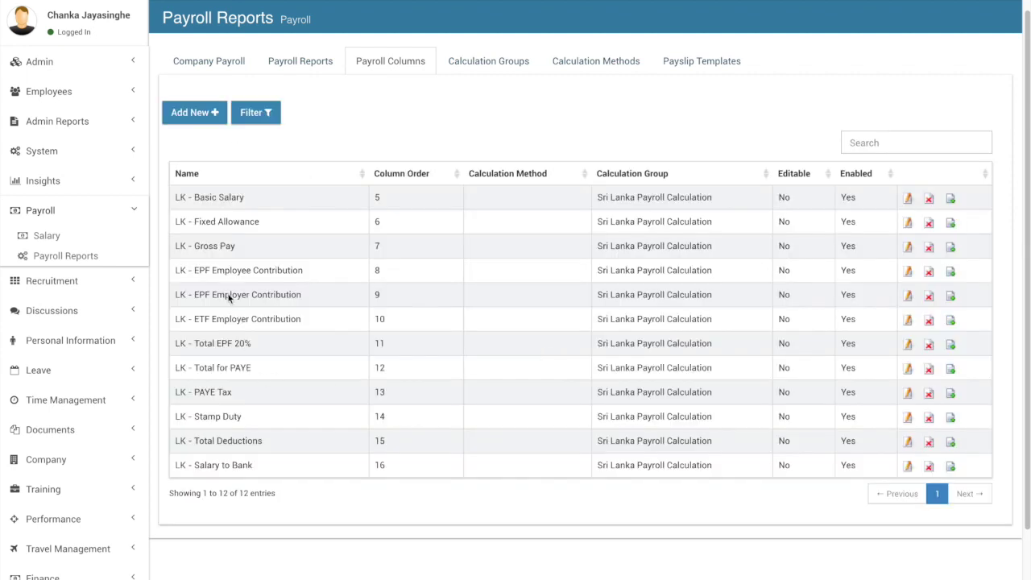
left_click(909, 442)
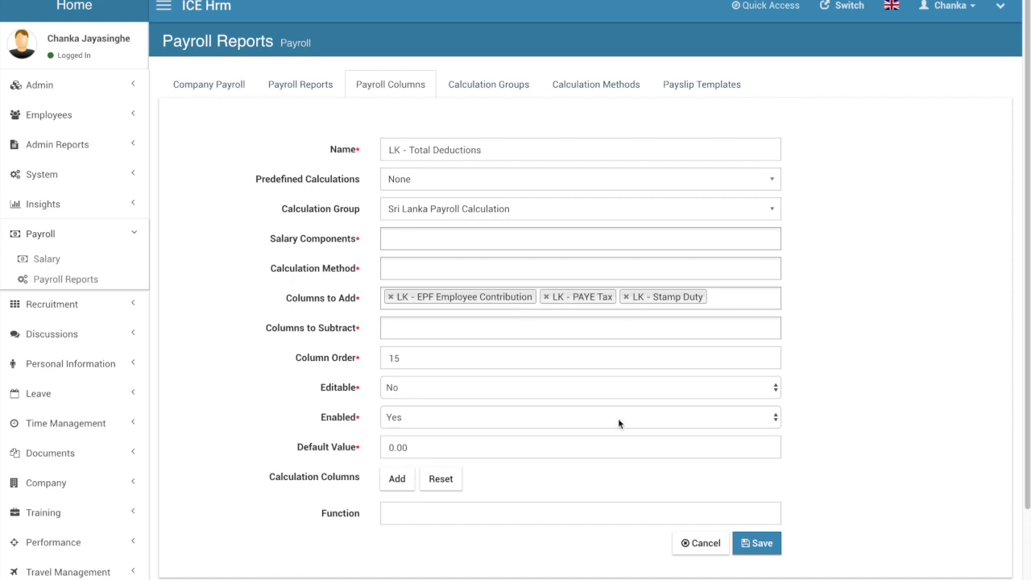
left_click(759, 543)
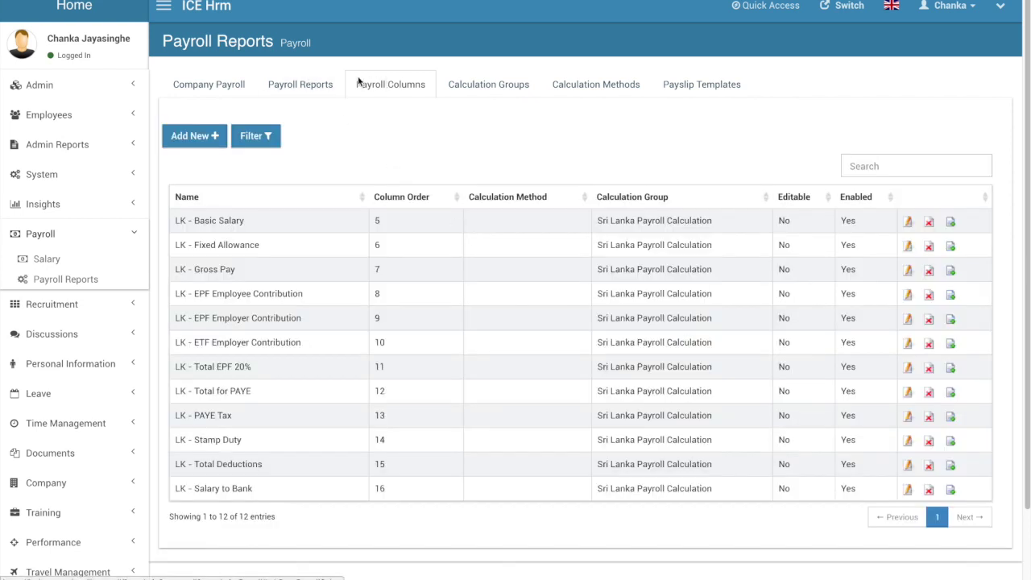
Step: Process and finalize the Sri Lanka Payroll Sample, then recheck its figures from the reports list
left_click(314, 85)
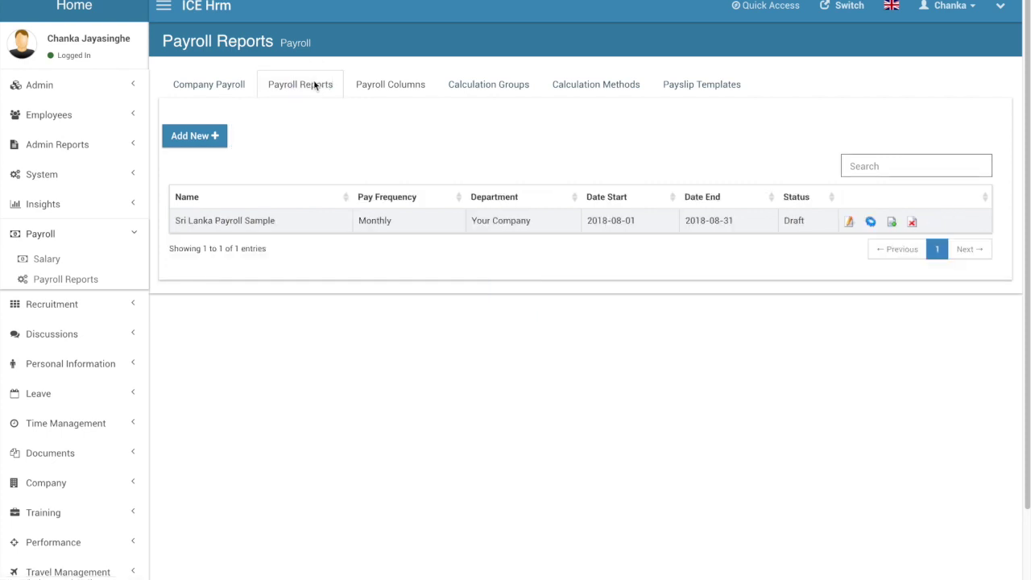
left_click(871, 221)
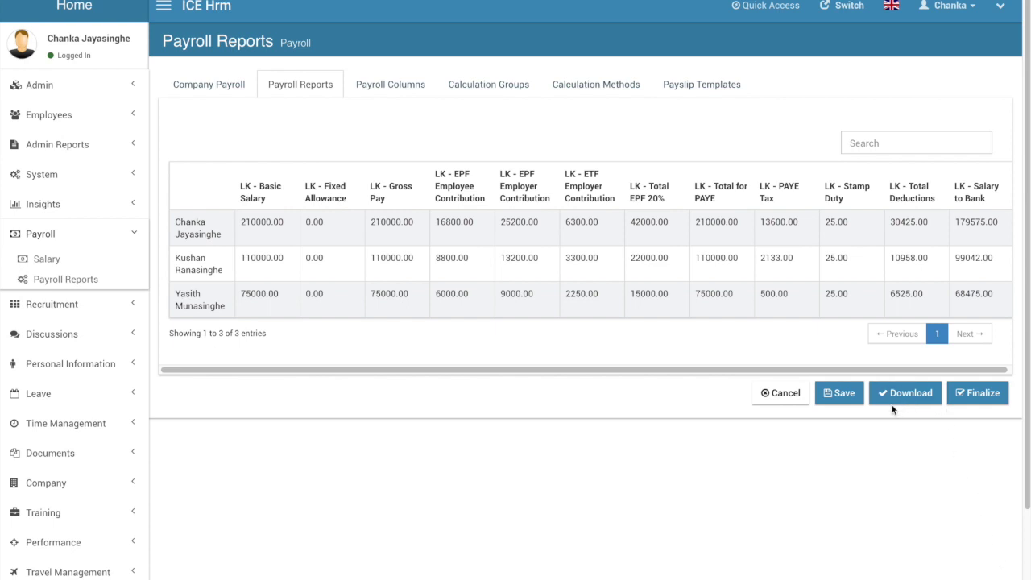
left_click(982, 395)
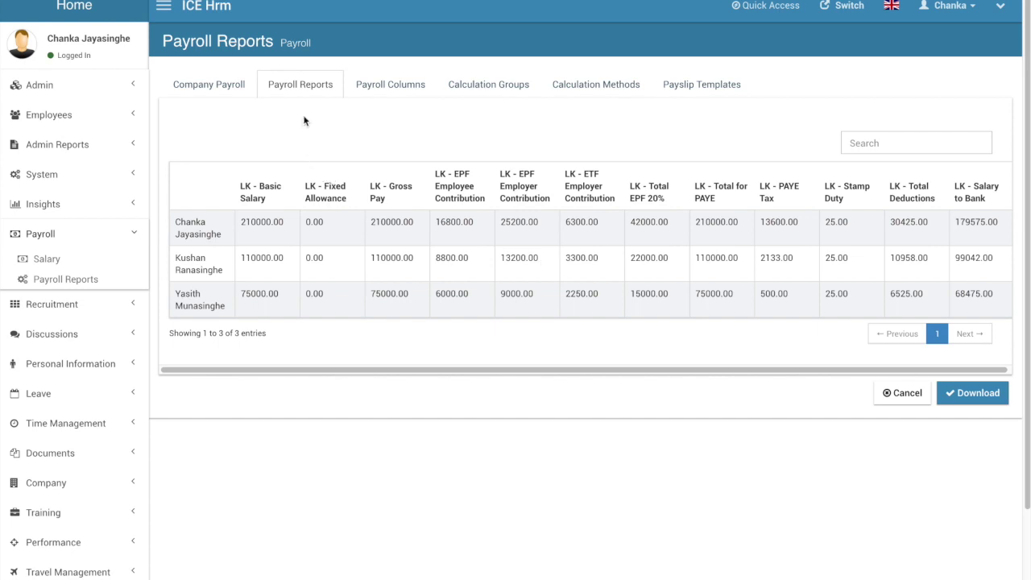
left_click(309, 89)
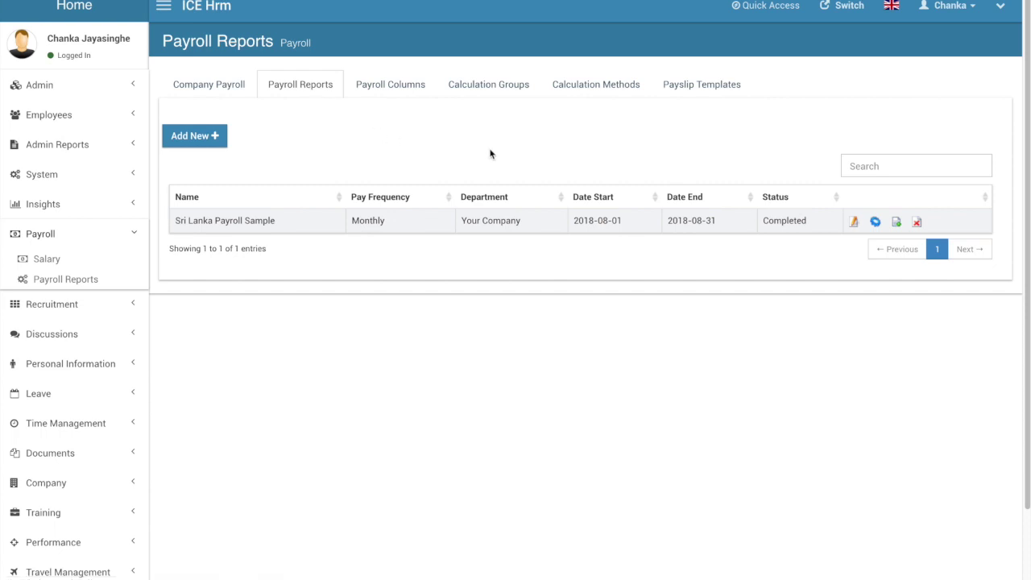
left_click(875, 222)
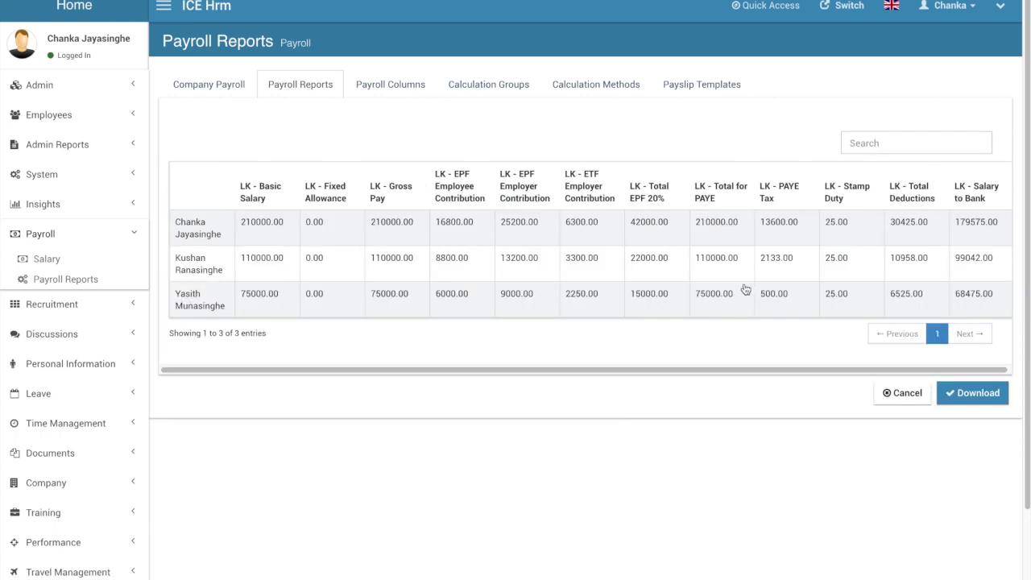
left_click(318, 89)
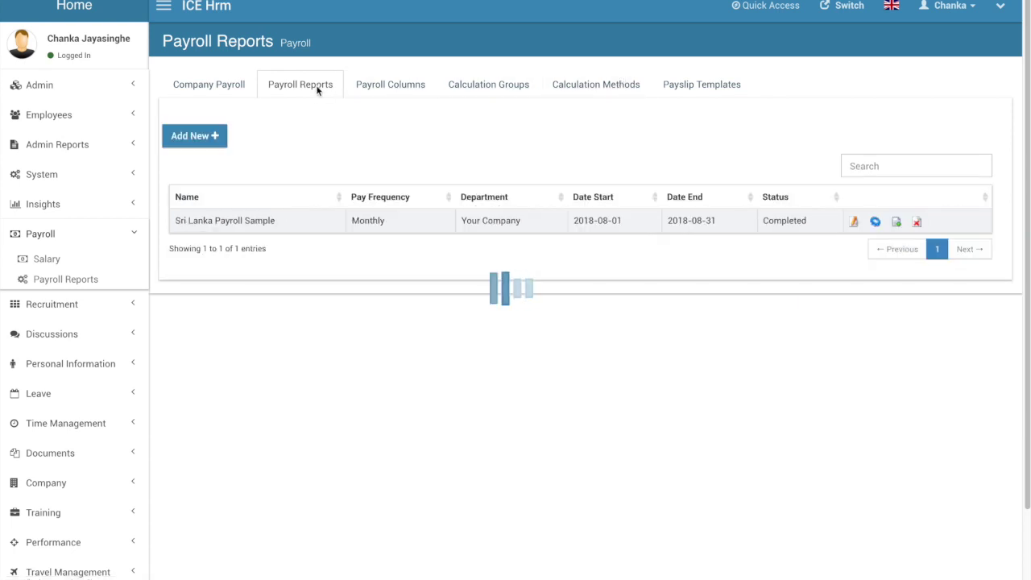
Step: Look over the payslip templates, then go to the User Reports list
left_click(705, 86)
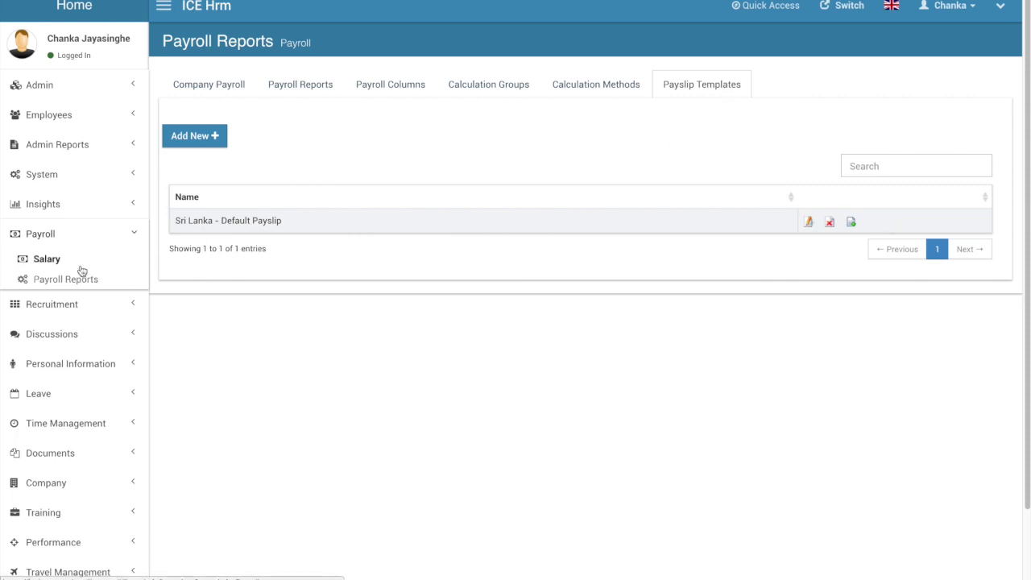
scroll(58, 384, "down", 1)
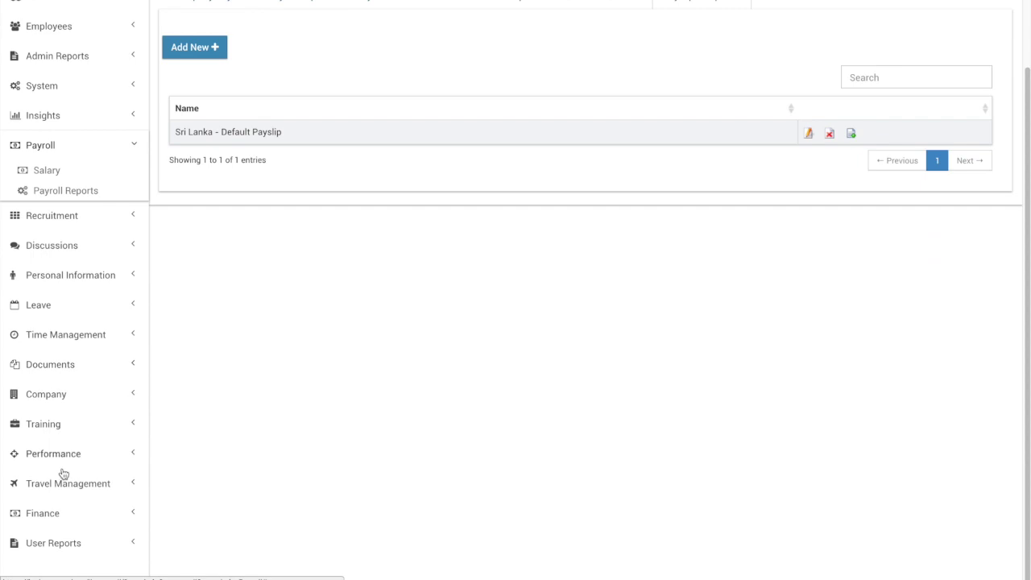
left_click(65, 542)
scroll(84, 451, "down", 1)
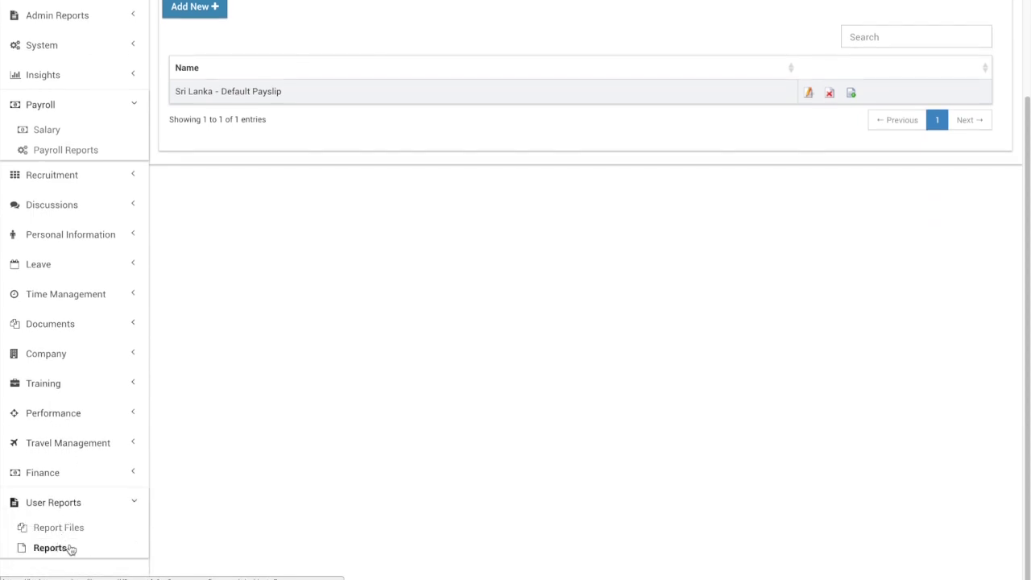
left_click(65, 549)
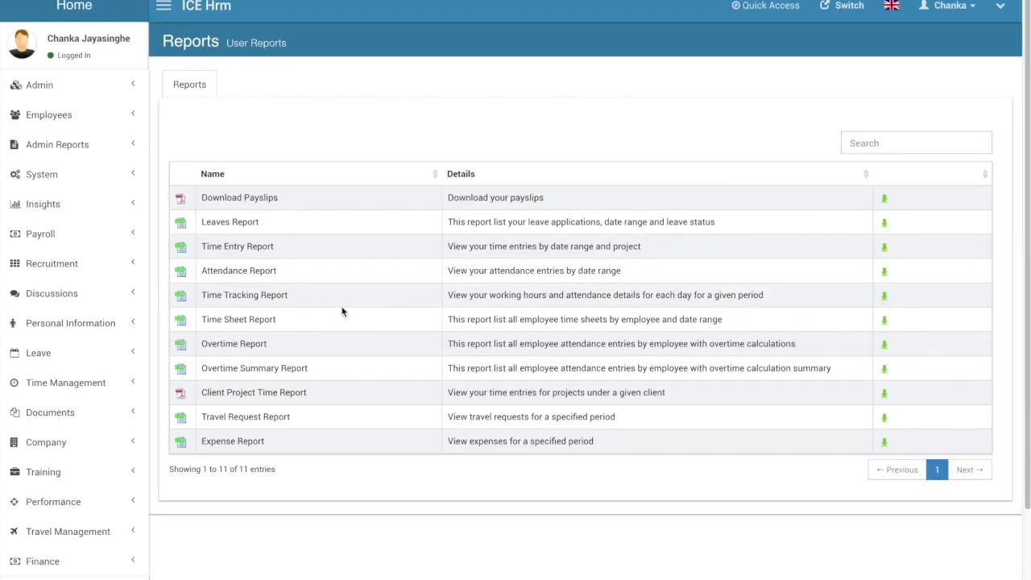
Step: Download payslips for the Sri Lanka Payroll Sample payroll as a PDF
left_click(884, 198)
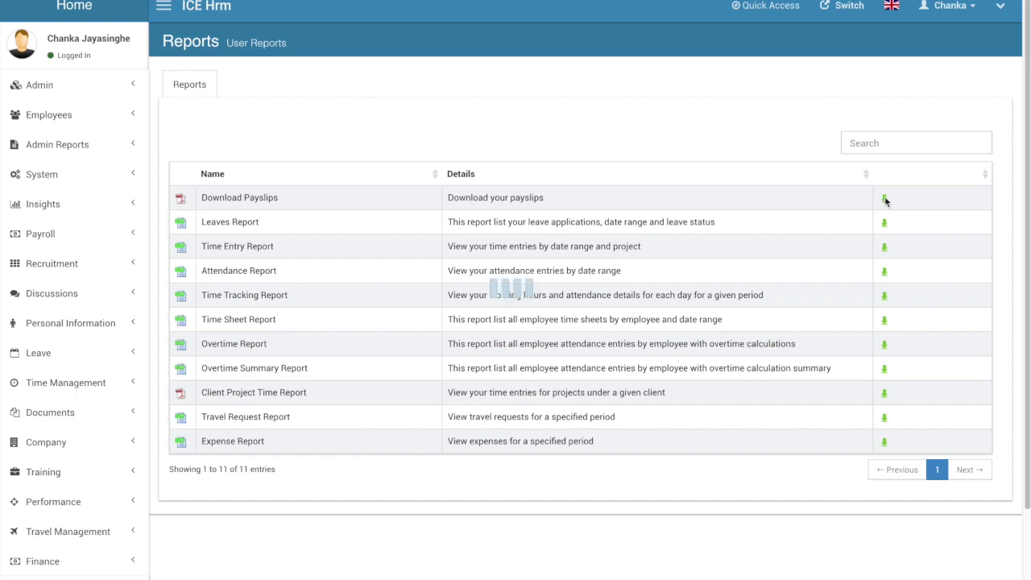
left_click(444, 190)
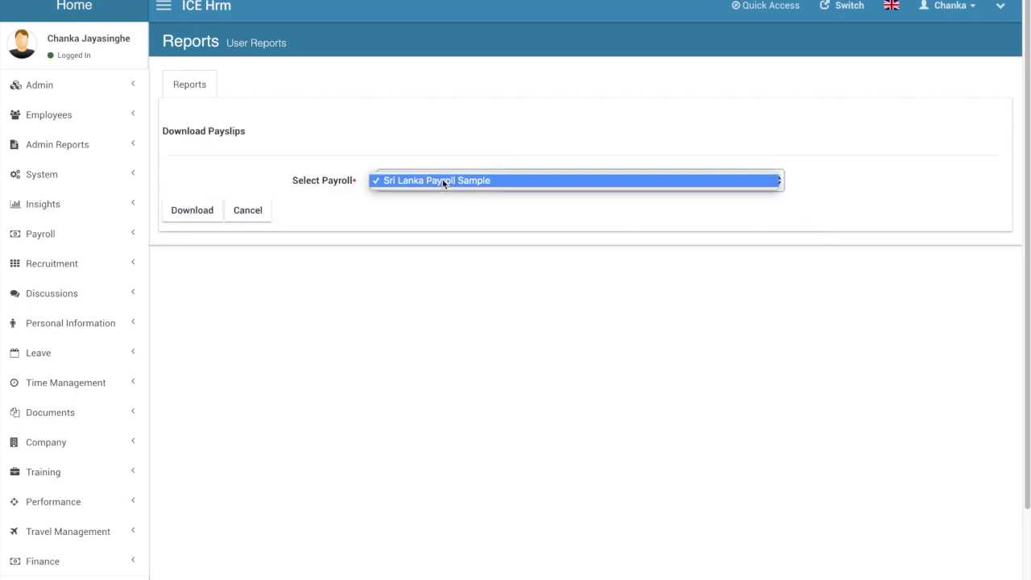
left_click(440, 181)
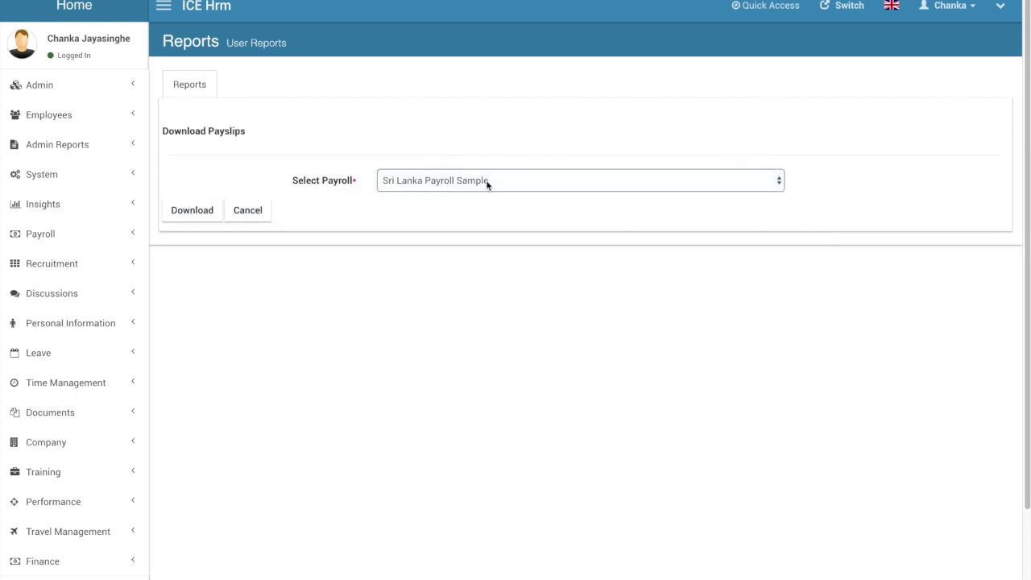
left_click(190, 213)
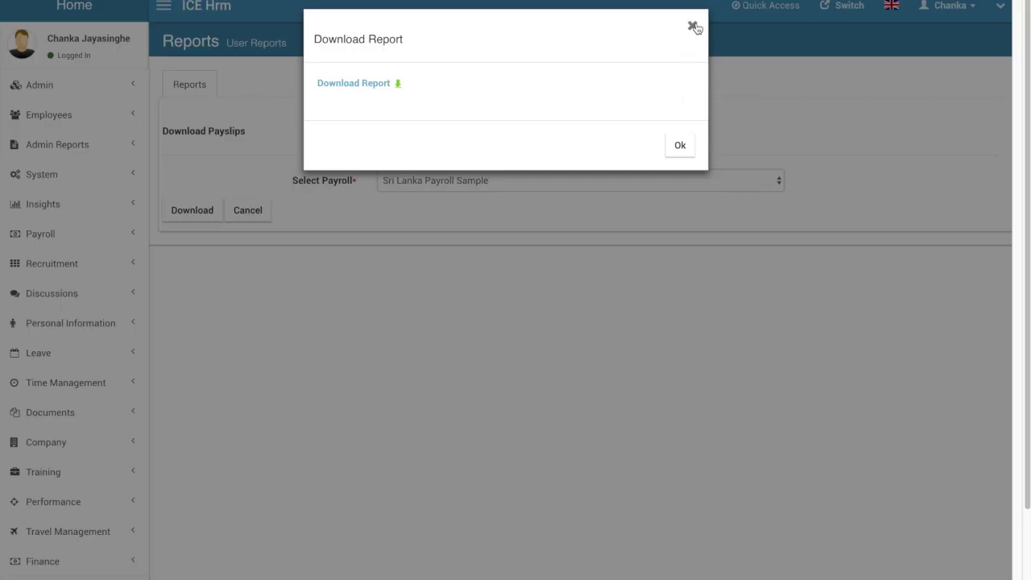
Step: Close the payslip PDF to return to the Download Payslips form
left_click(694, 28)
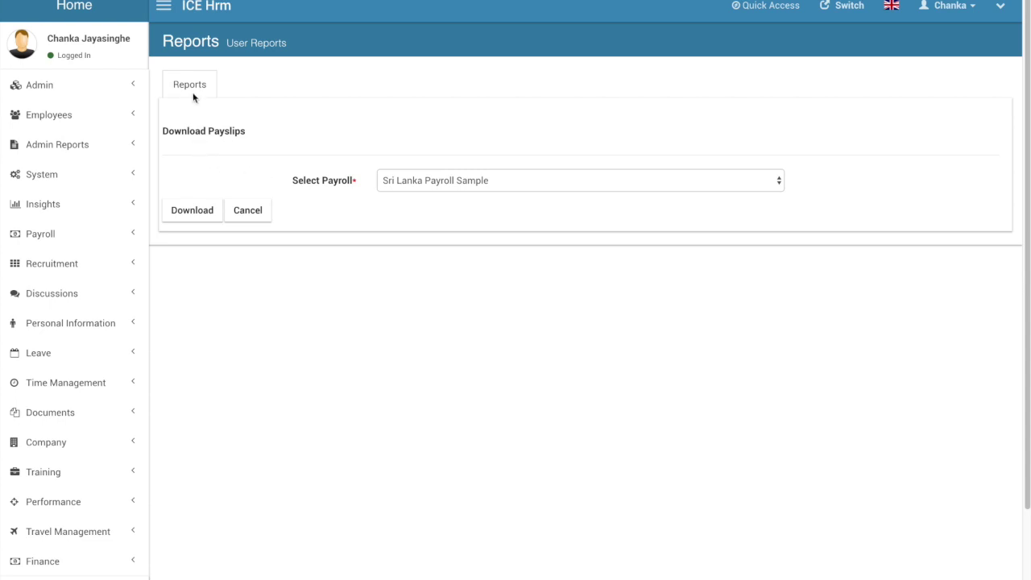
Step: Edit the Sri Lanka Payroll Sample report name, replacing 'Sample' with '- 1', and save
left_click(44, 233)
left_click(59, 279)
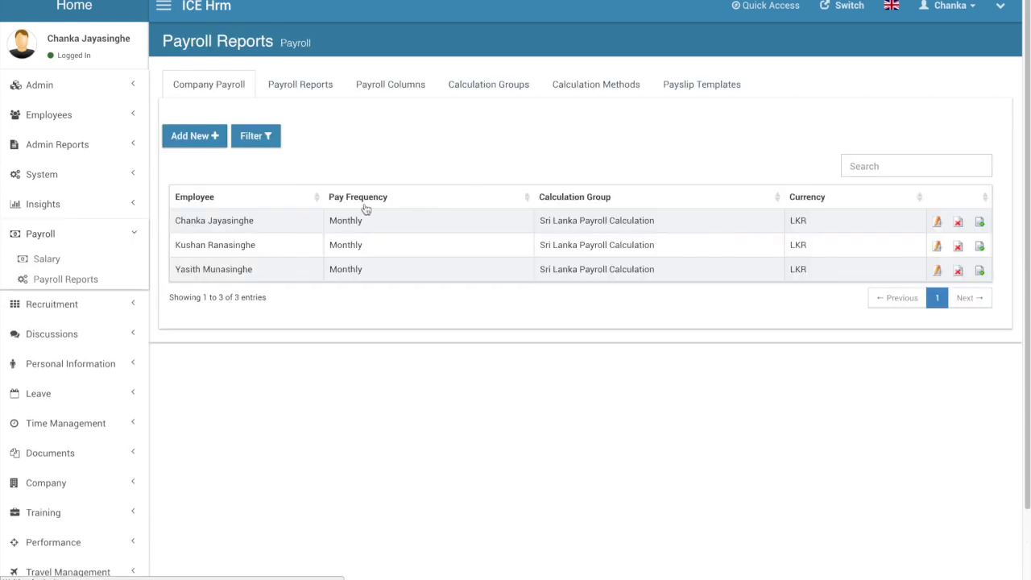
left_click(289, 87)
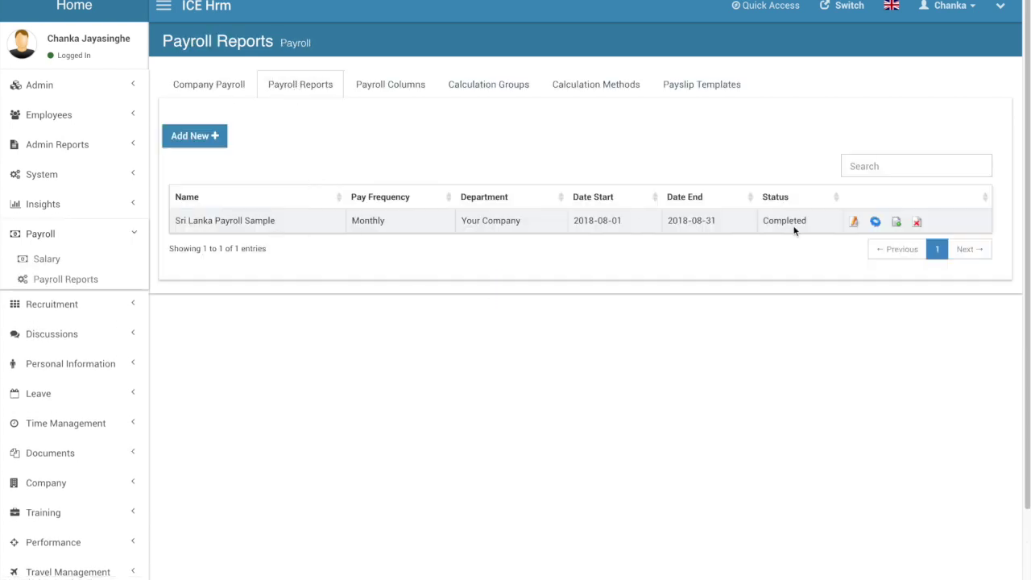
left_click(854, 221)
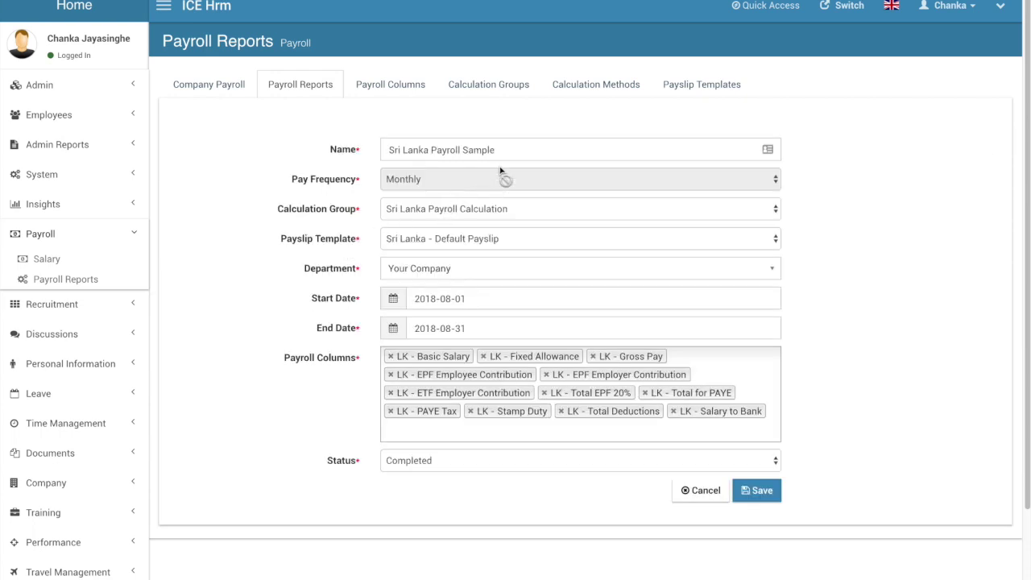
left_click_drag(492, 149, 463, 150)
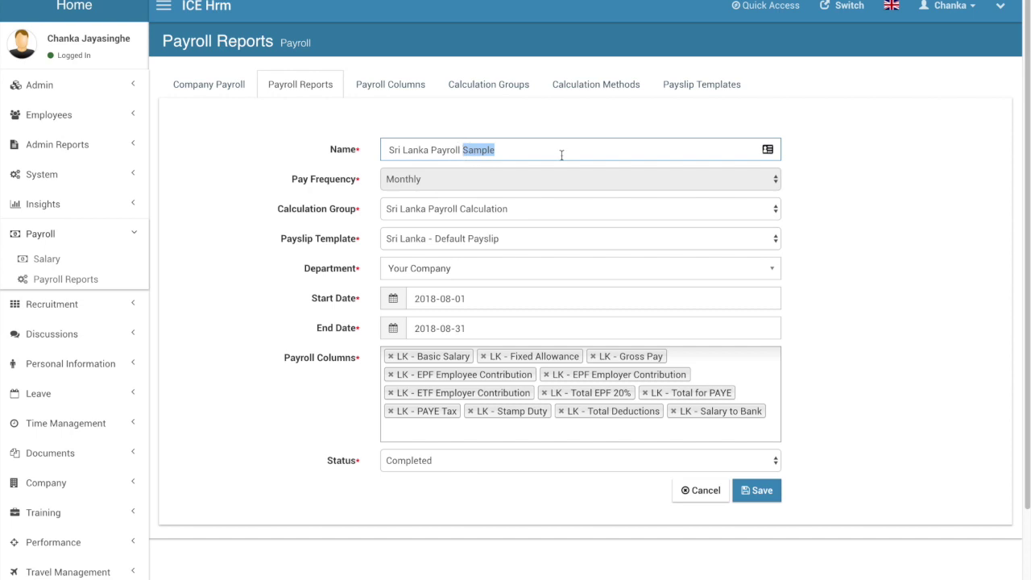
type("-")
type(" 1")
left_click(757, 490)
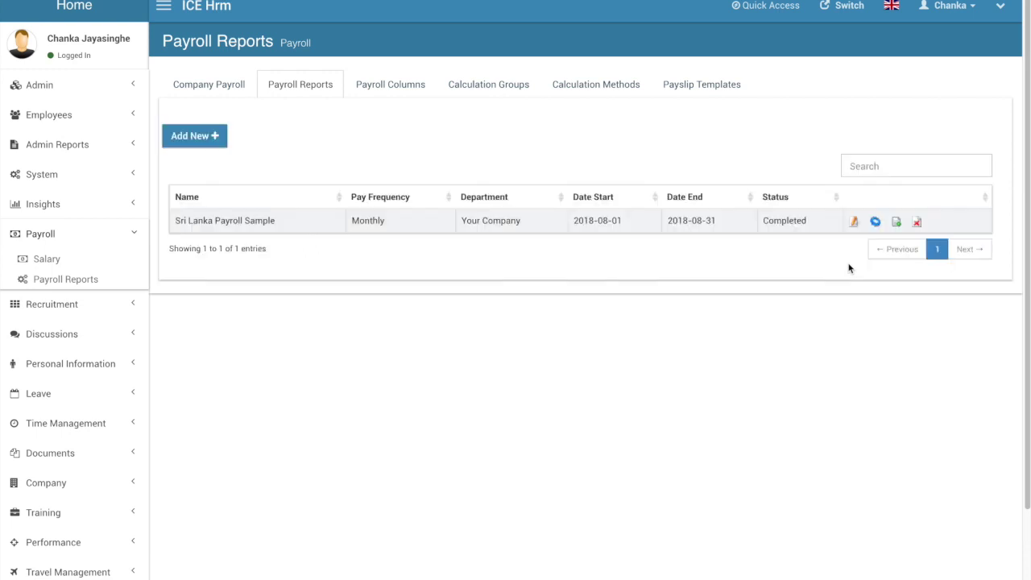